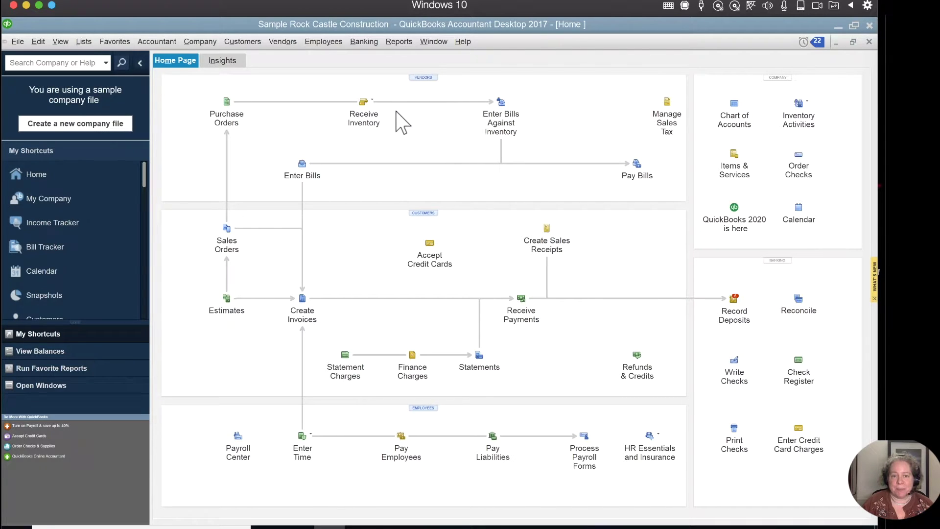
- Open the Rock Castle Invoice template from the Templates list for basic customization
click(90, 44)
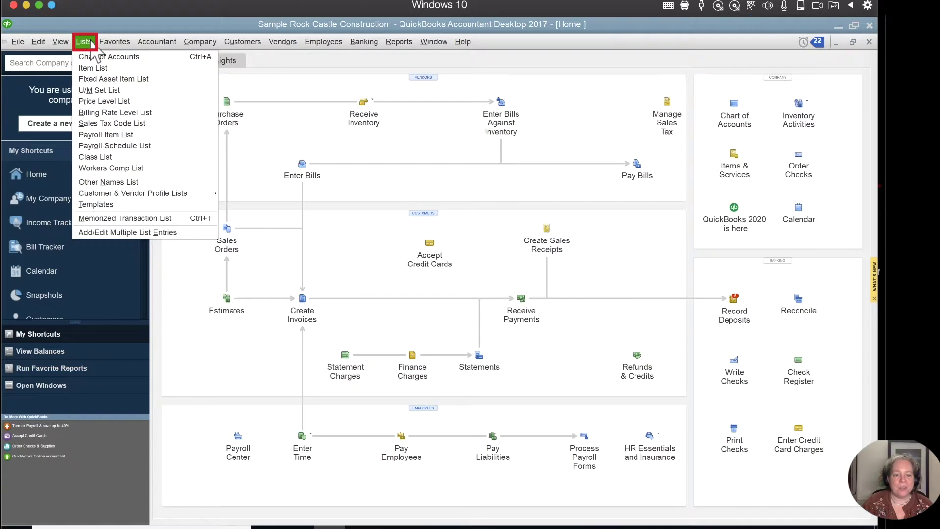
click(106, 204)
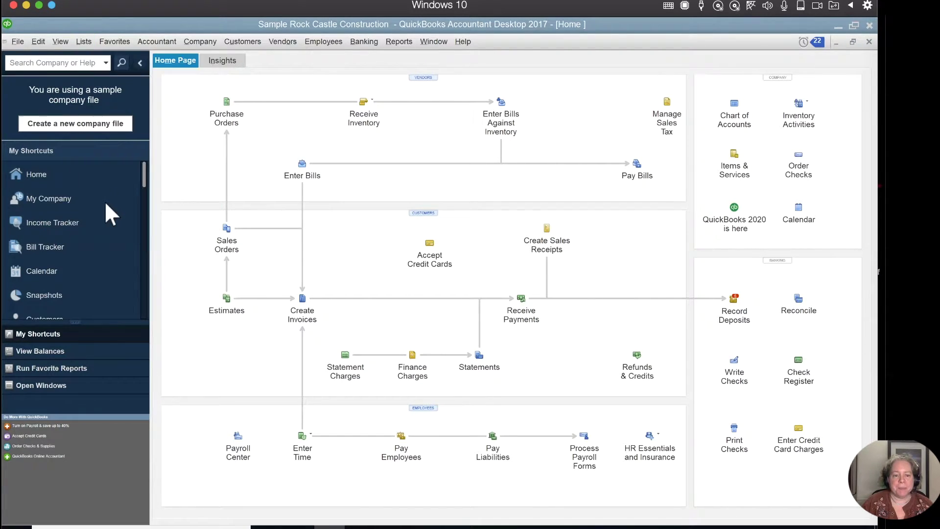
click(209, 141)
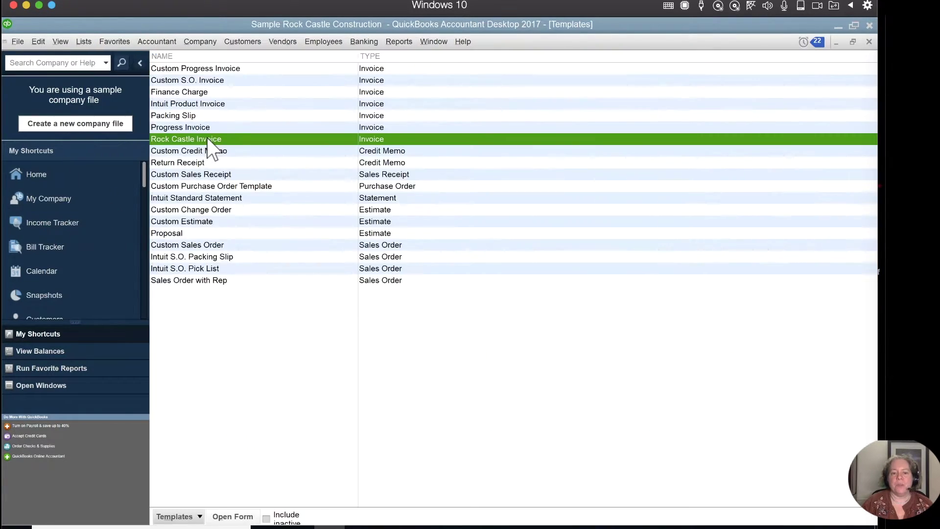
right_click(237, 142)
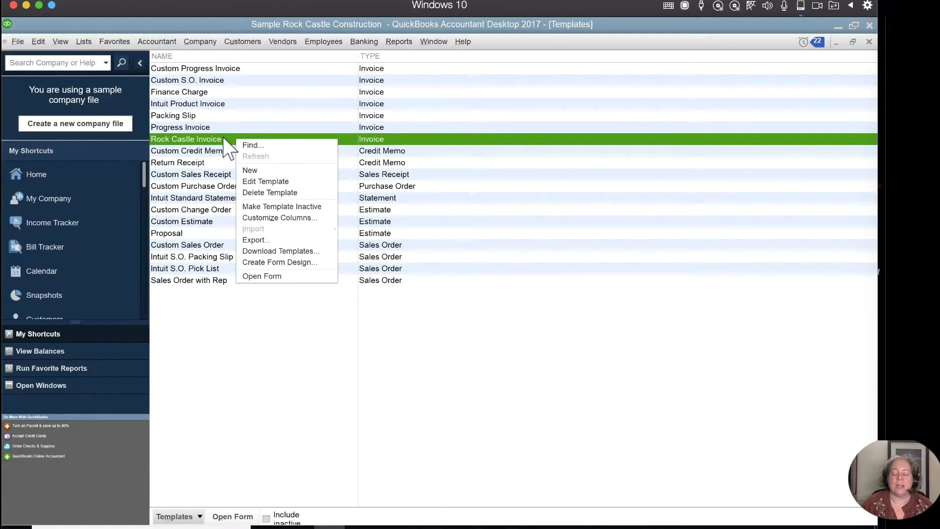
double_click(225, 139)
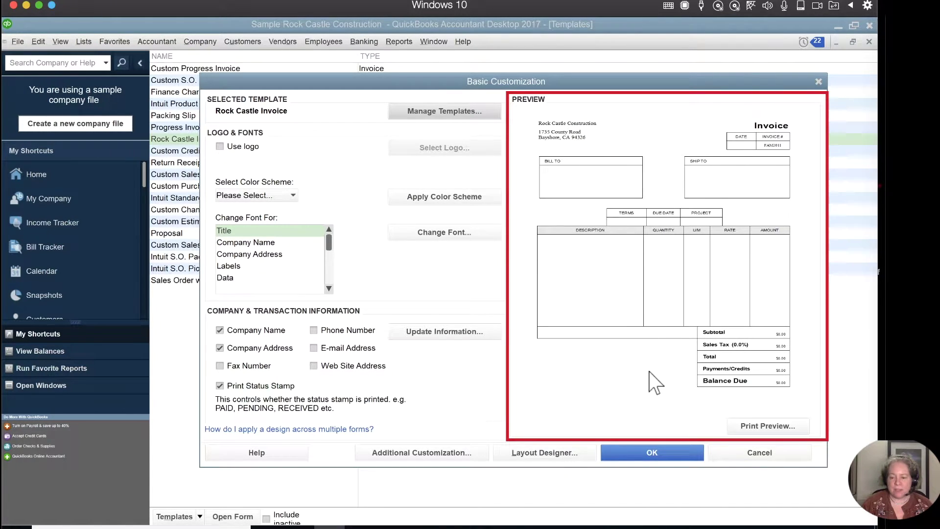
- View the blank invoice in print preview, zooming in and back out before closing it
click(764, 426)
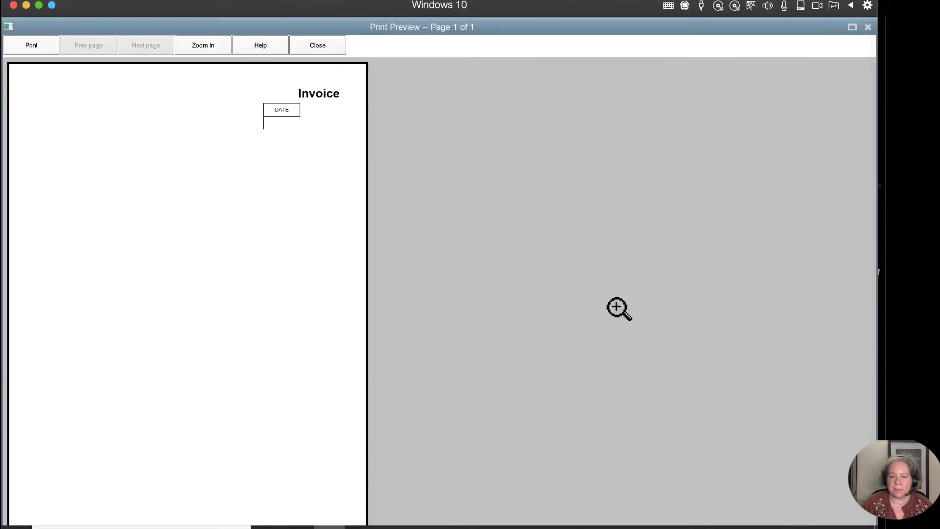
click(164, 148)
click(145, 128)
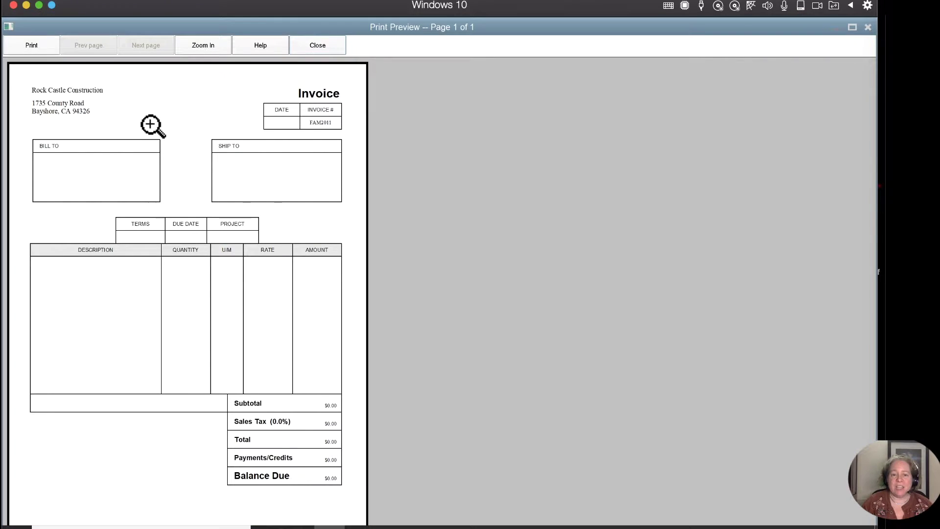
click(322, 47)
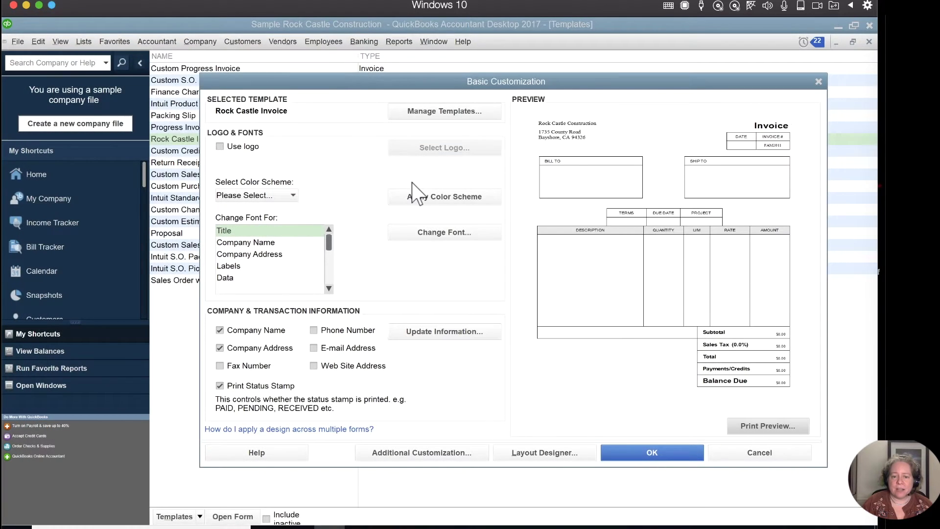
- Turn on Use logo and attach the Desktop's sample logo.png image to the template
click(220, 146)
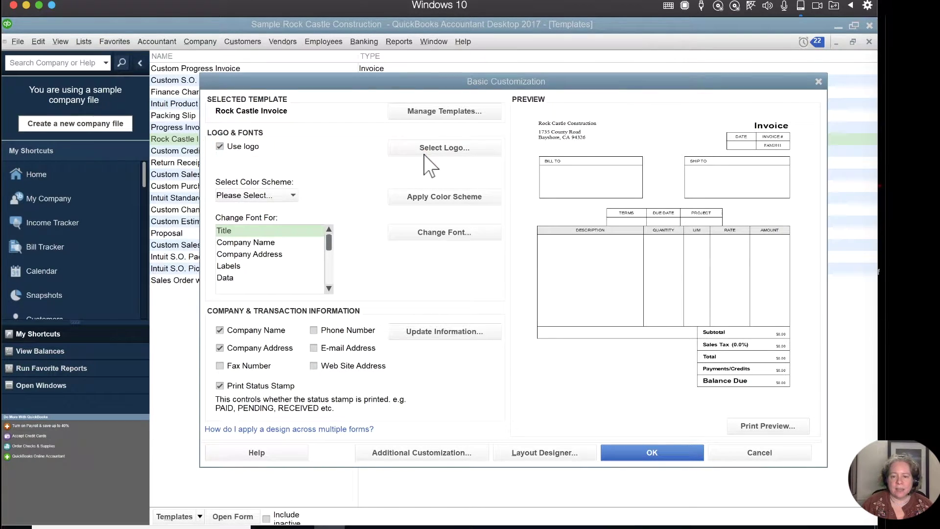
click(427, 156)
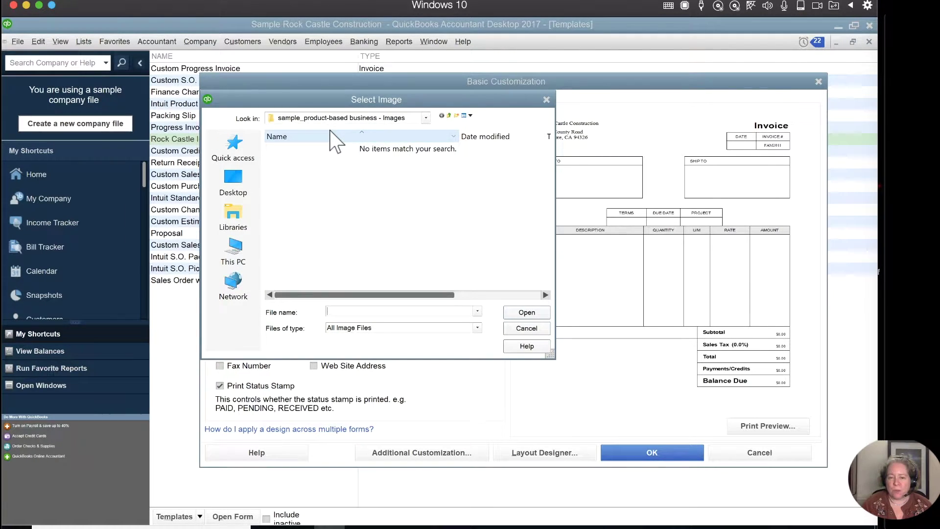
click(241, 186)
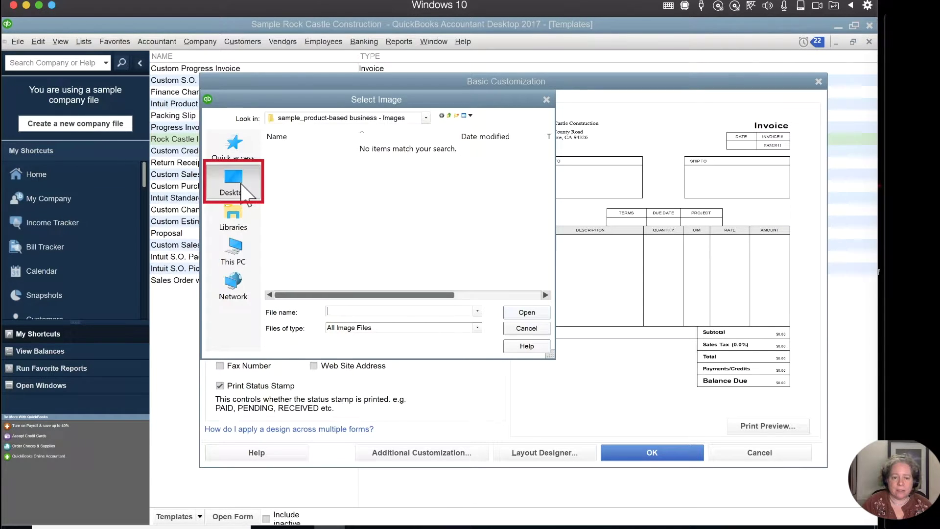
scroll(327, 252, down, 5)
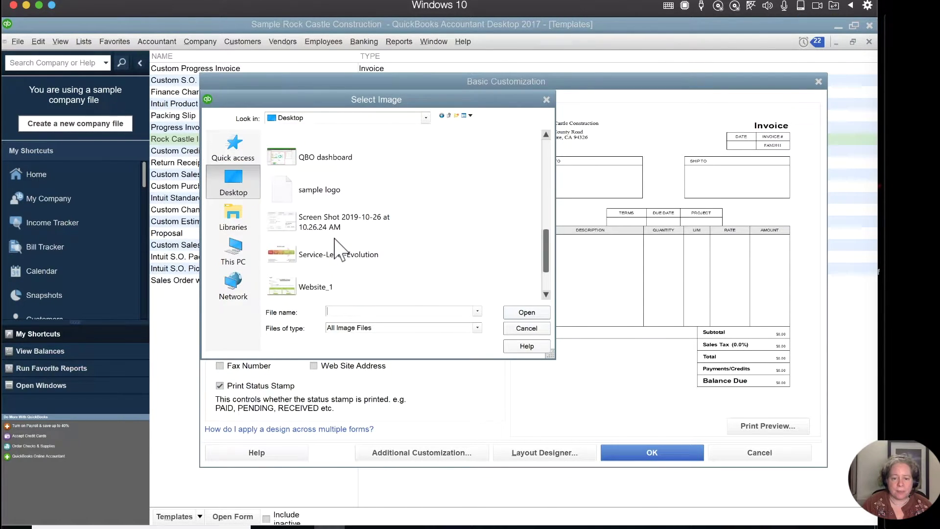
click(330, 265)
key(Up)
key(Up)
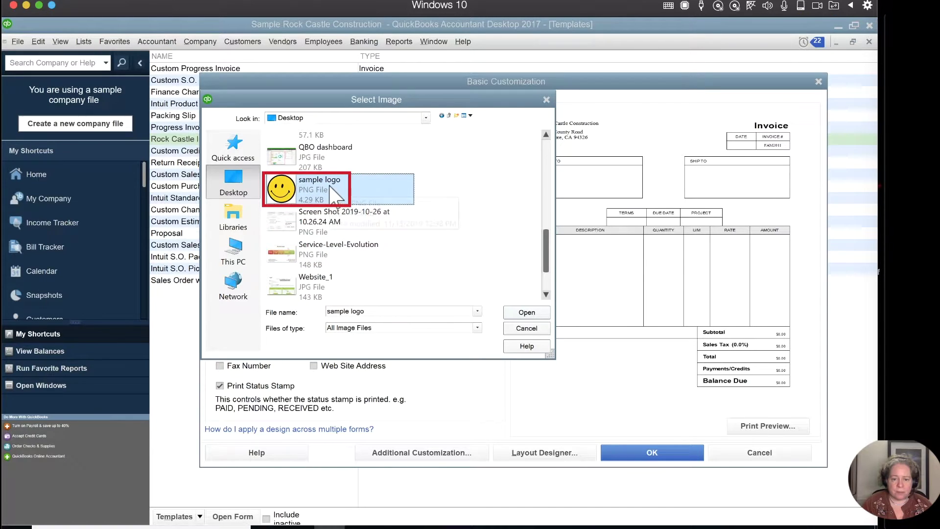
click(522, 314)
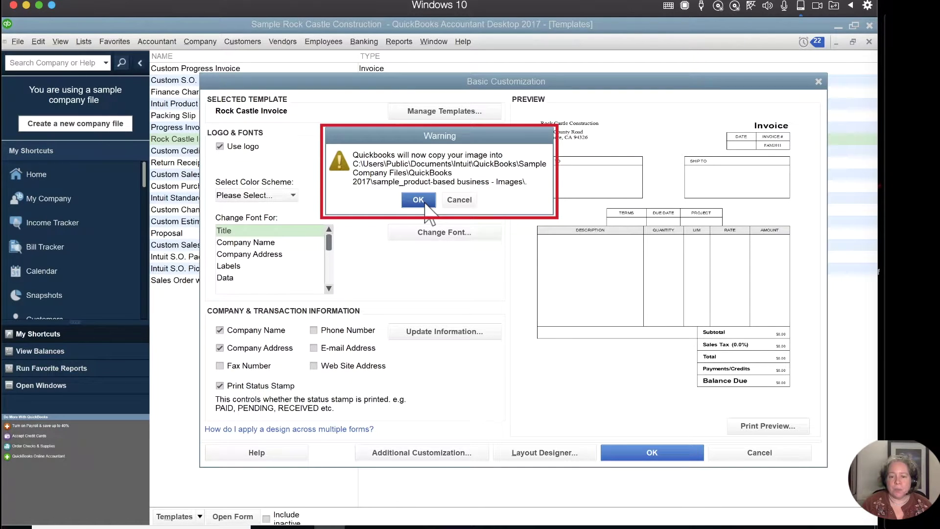
click(419, 200)
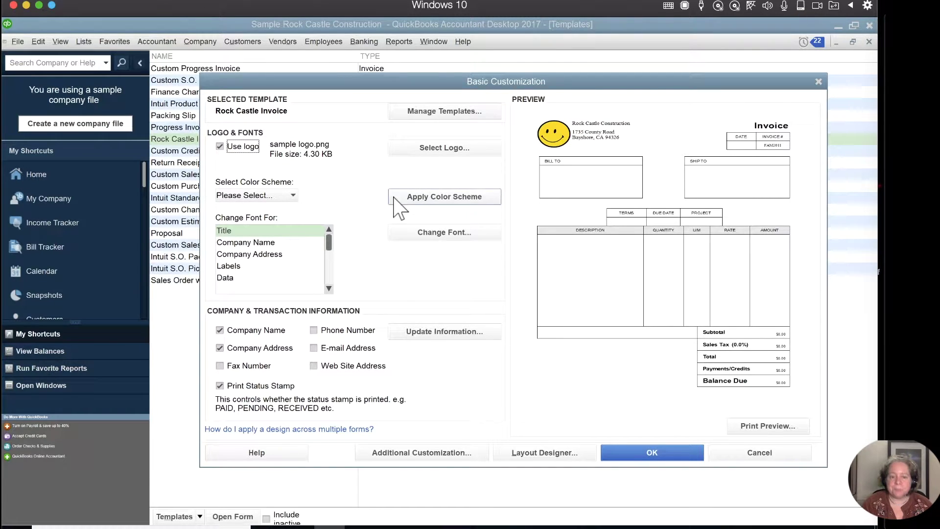
- Set the template's colour scheme to Green
click(286, 195)
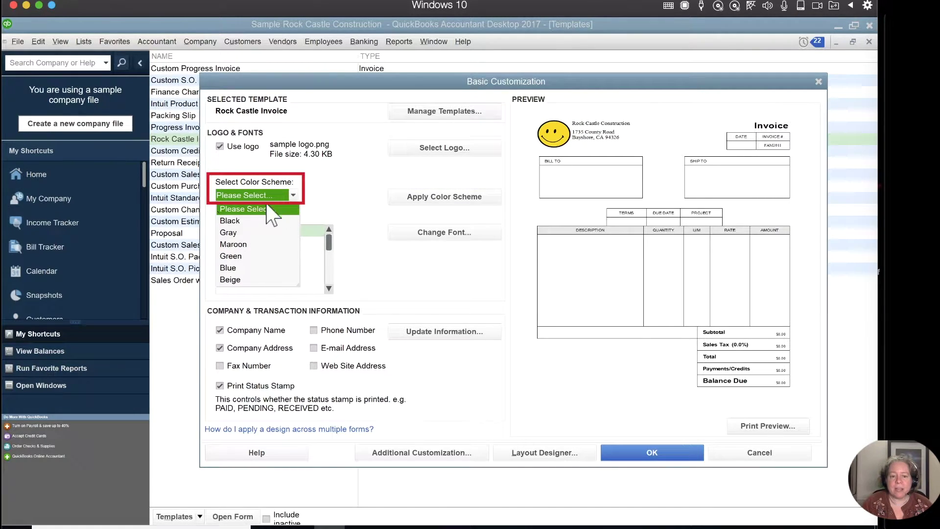
click(236, 256)
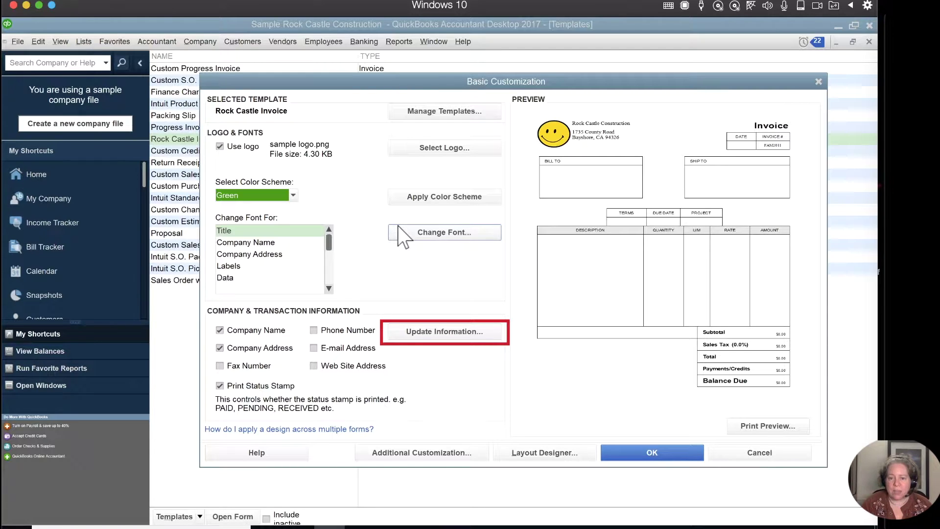
- Change the company address ZIP code to 98004 in the company information
click(439, 333)
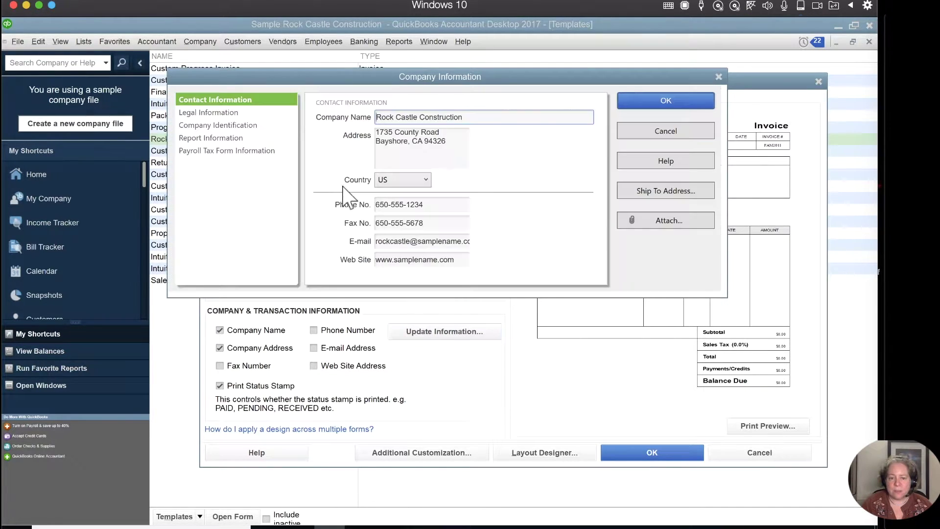
click(439, 142)
drag(451, 142, 377, 132)
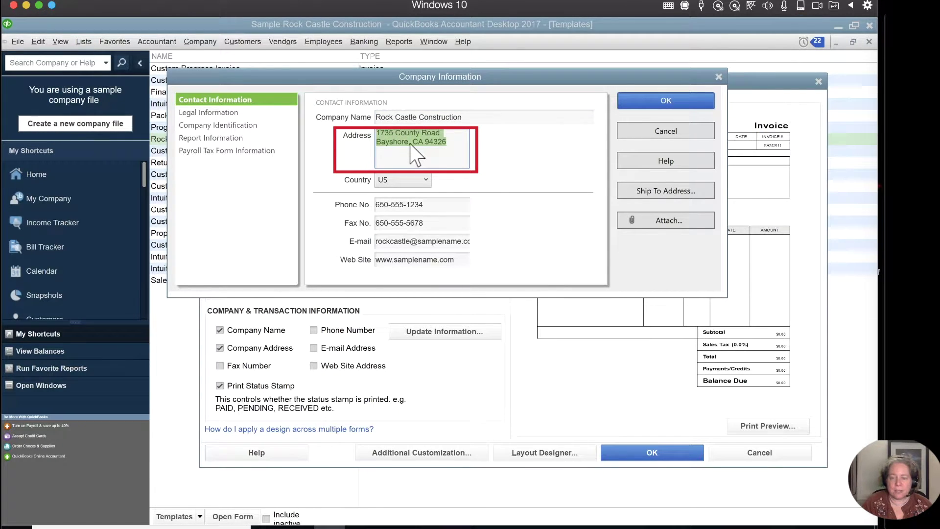
key(Right)
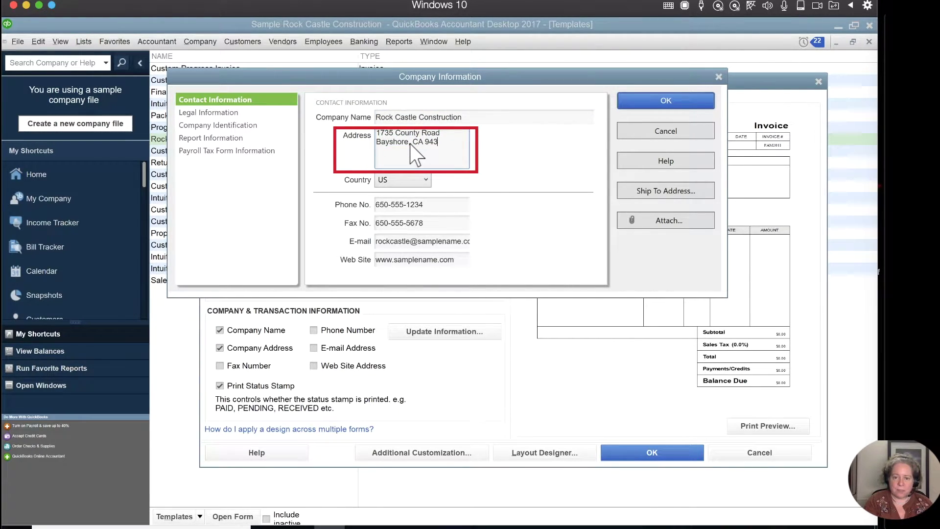
text(98004)
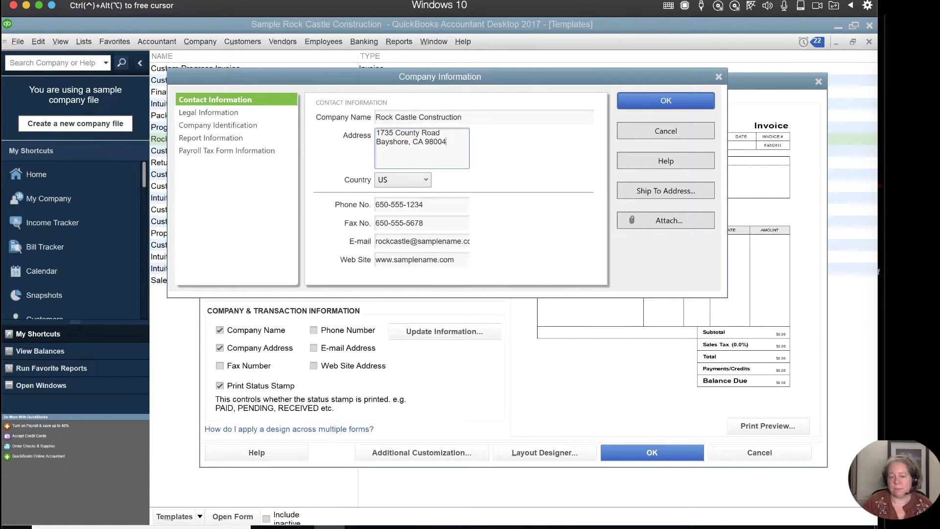
click(666, 101)
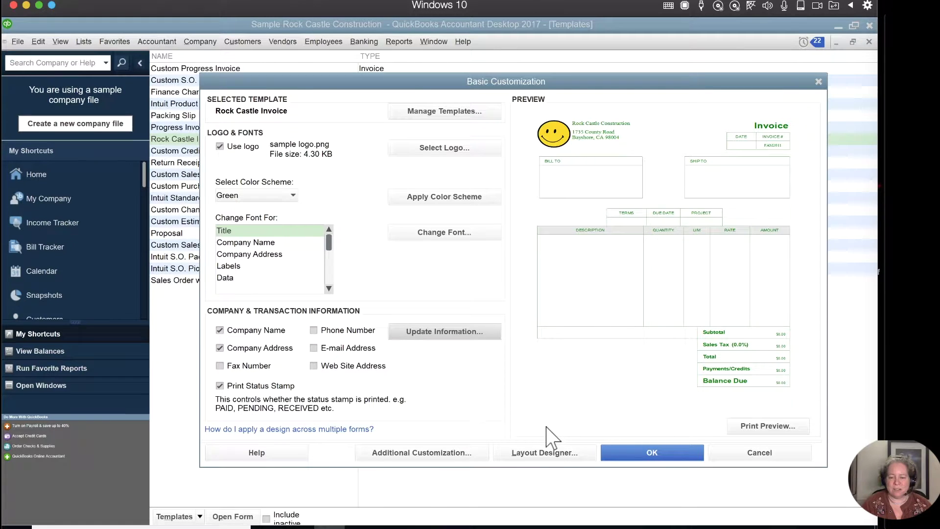
- Open the Rock Castle Invoice in Layout Designer and move its window left
click(543, 457)
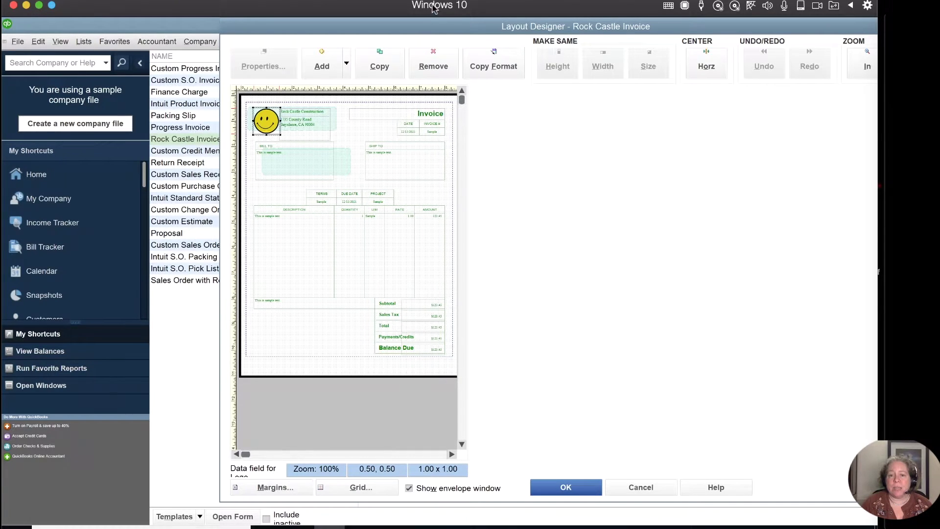
drag(457, 28, 333, 34)
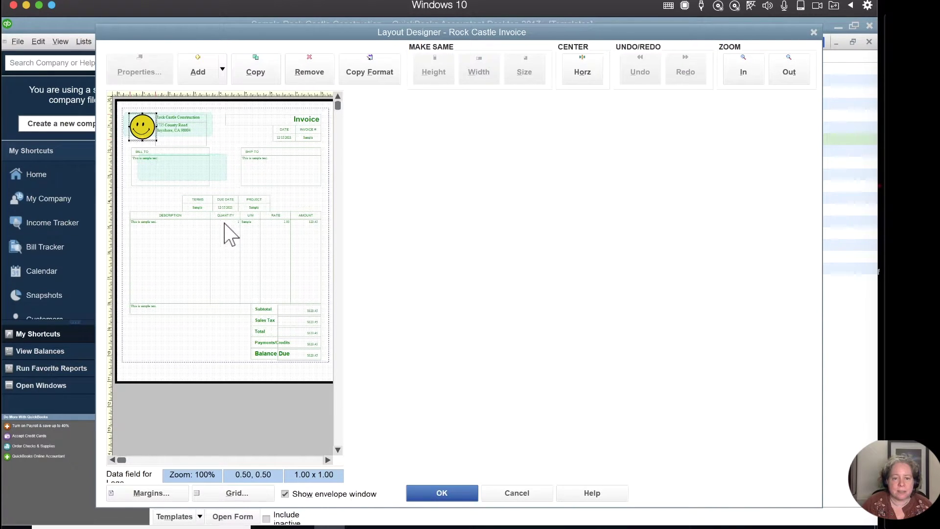
- Nudge the address block and shift the Project, Due Date and Terms boxes right, side by side
click(198, 132)
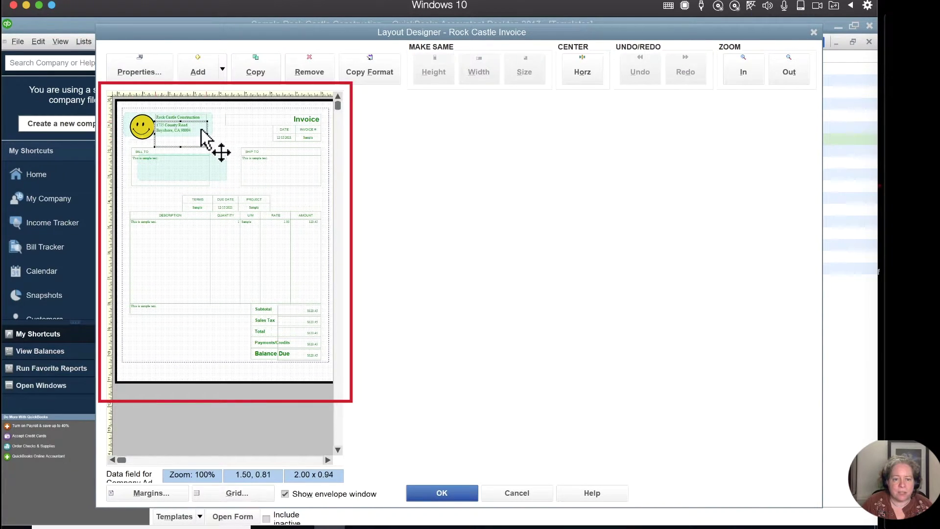
drag(197, 129, 197, 132)
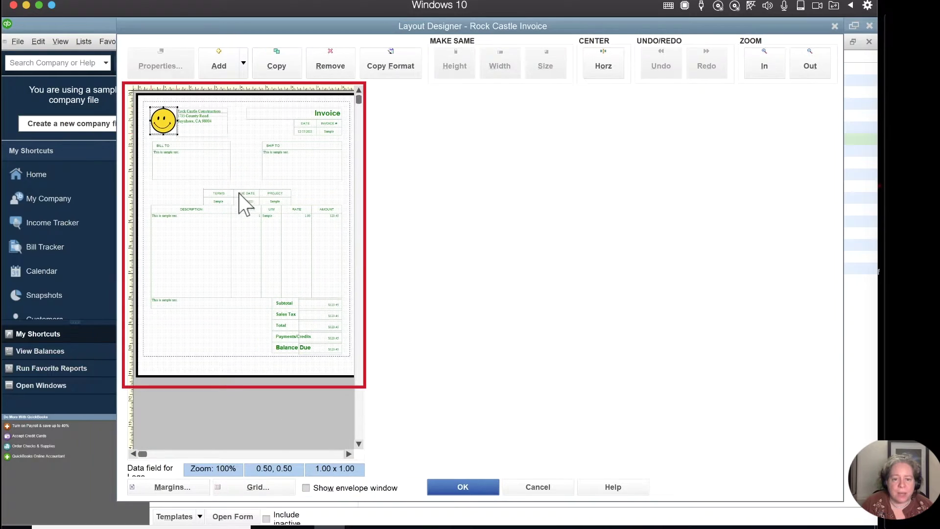
click(245, 195)
click(281, 195)
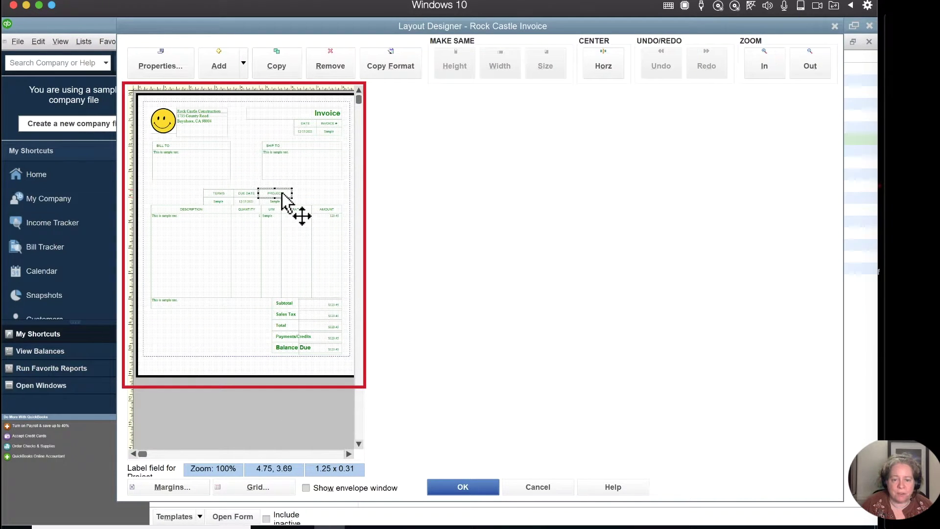
drag(282, 192, 331, 193)
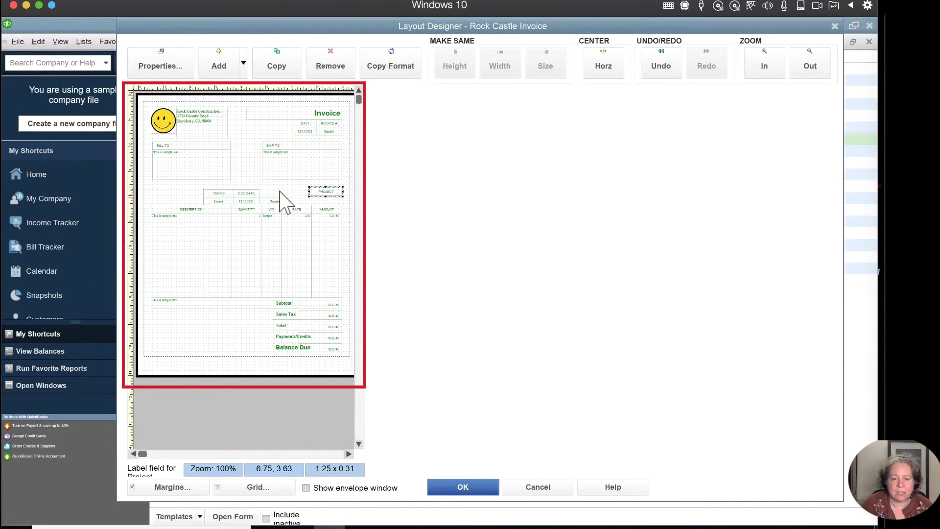
drag(274, 201, 326, 200)
click(245, 195)
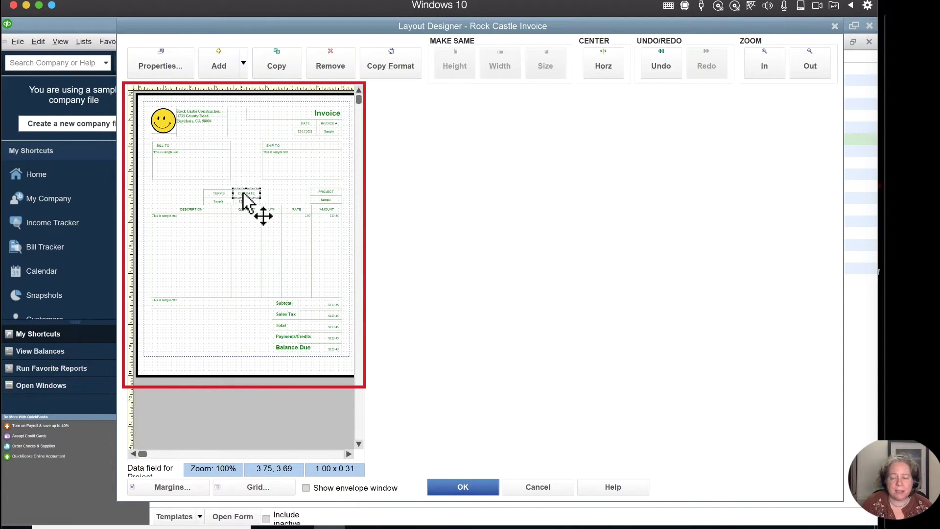
drag(243, 195, 293, 193)
drag(239, 203, 274, 200)
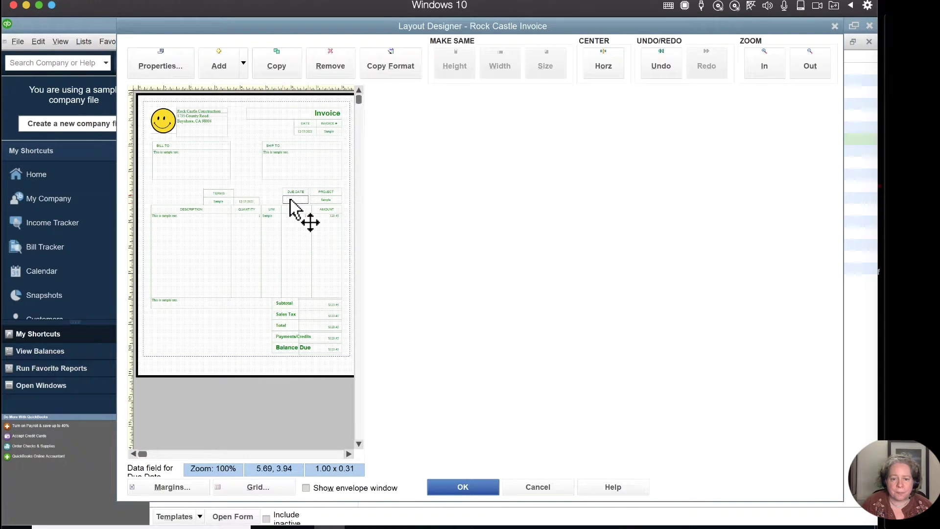
drag(228, 191, 277, 193)
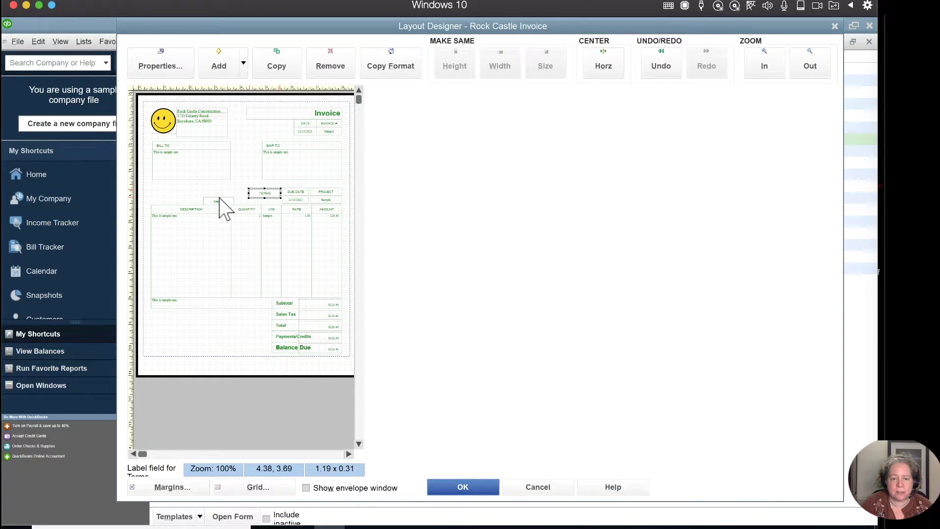
drag(218, 200, 267, 197)
click(270, 202)
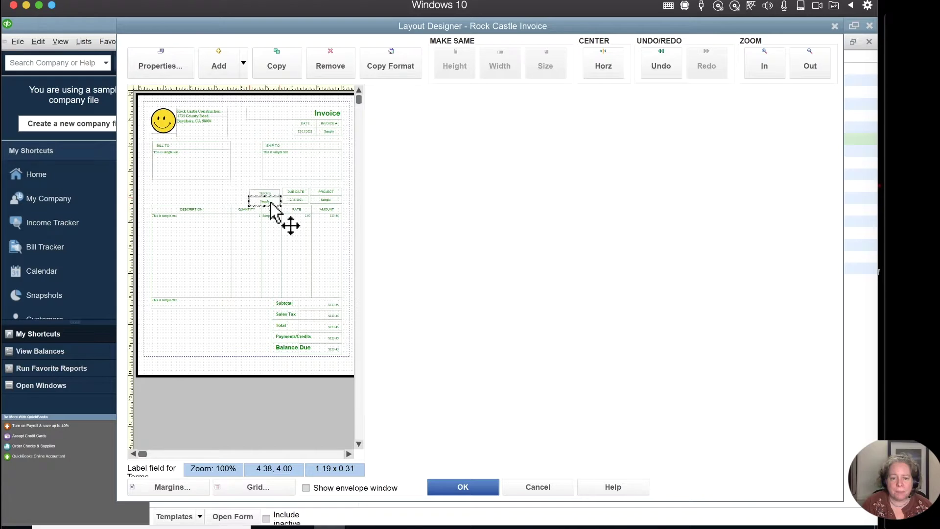
- Narrow the Description column of the line-items table
click(216, 252)
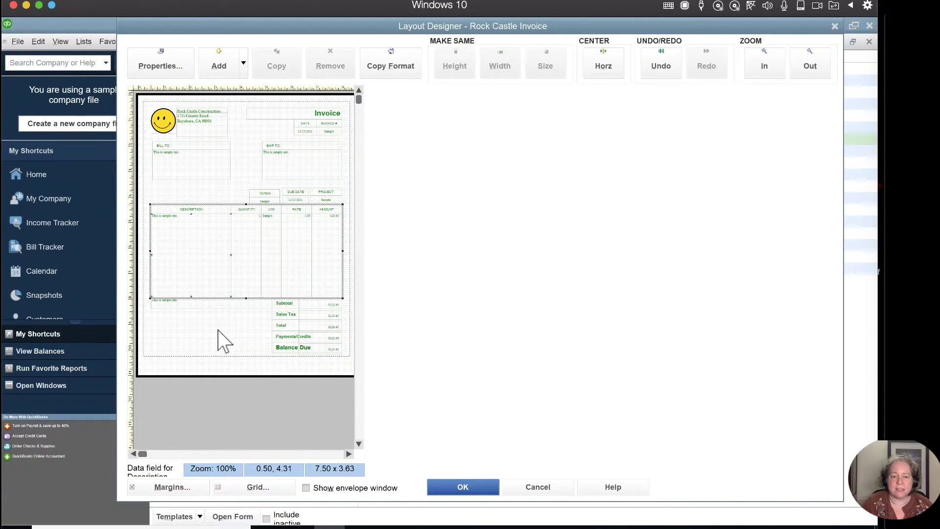
click(234, 264)
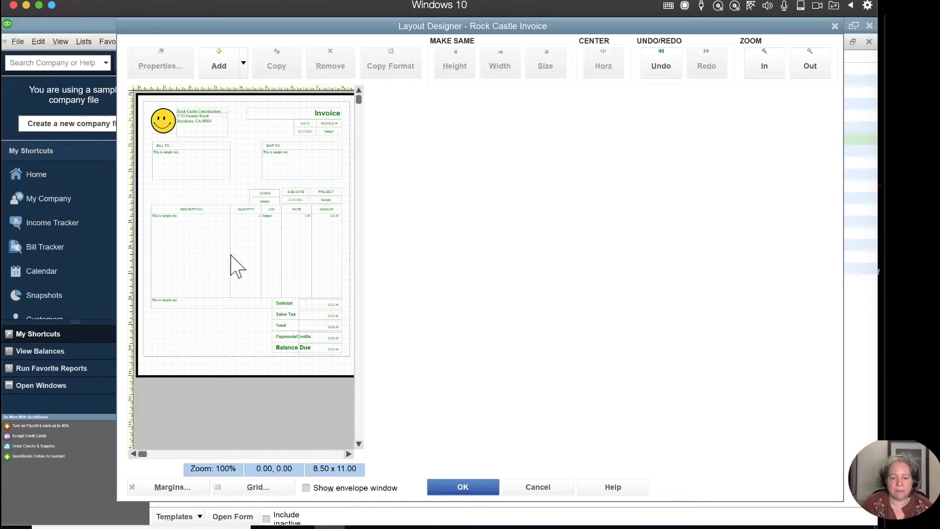
click(229, 258)
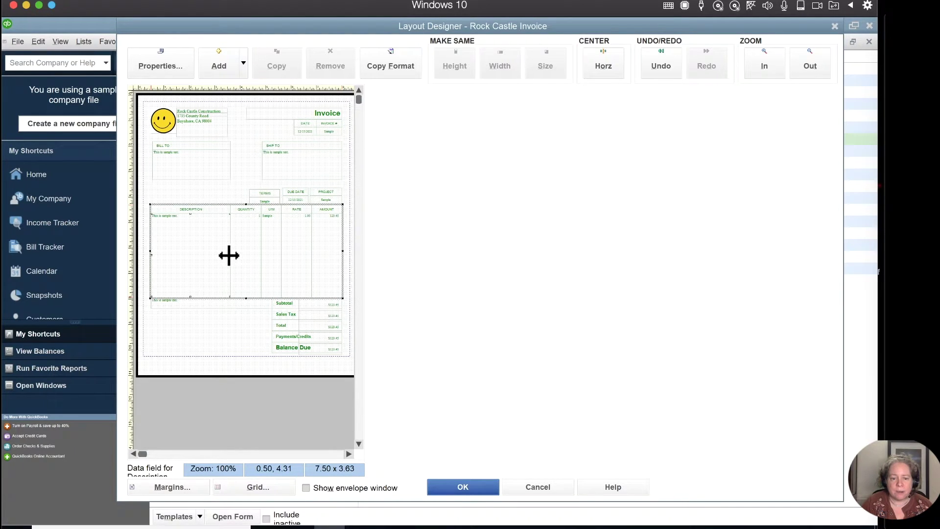
drag(229, 256, 216, 255)
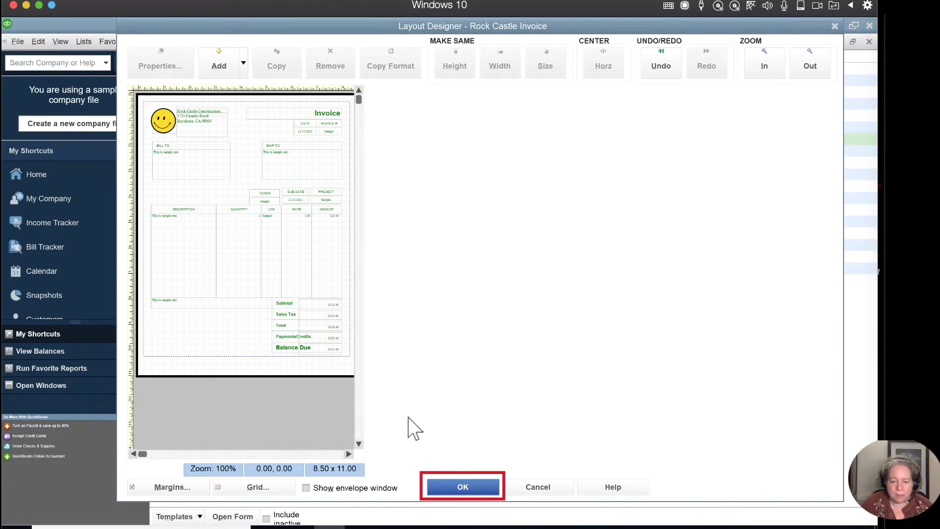
- Save the Layout Designer changes and go to Additional Customization
click(465, 488)
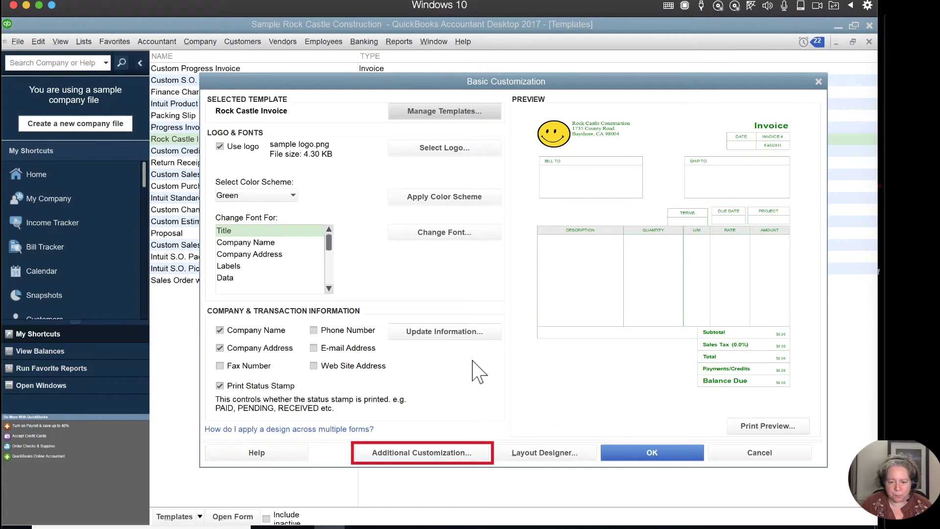
click(447, 454)
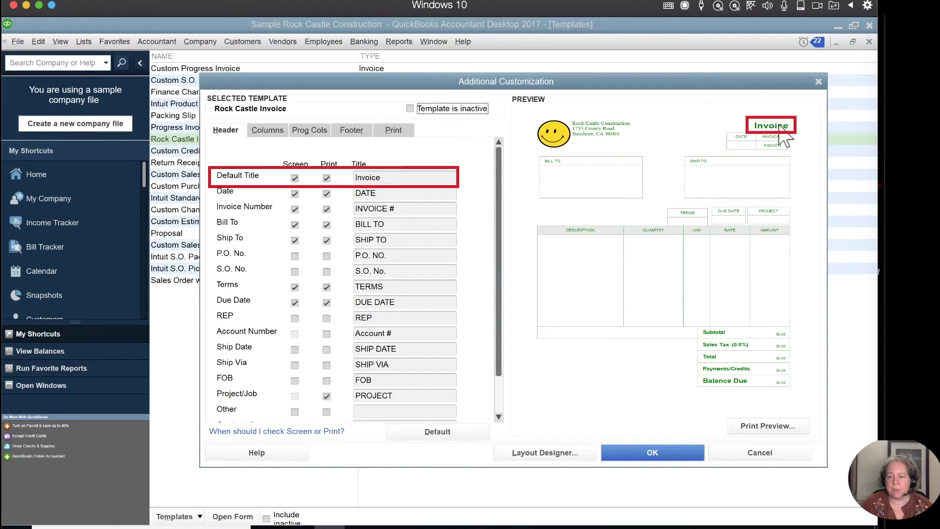
- Set the default title to 'Invoice Ticket', the Date heading to 'Date' and invoice number heading to 'Ticket #'
click(408, 178)
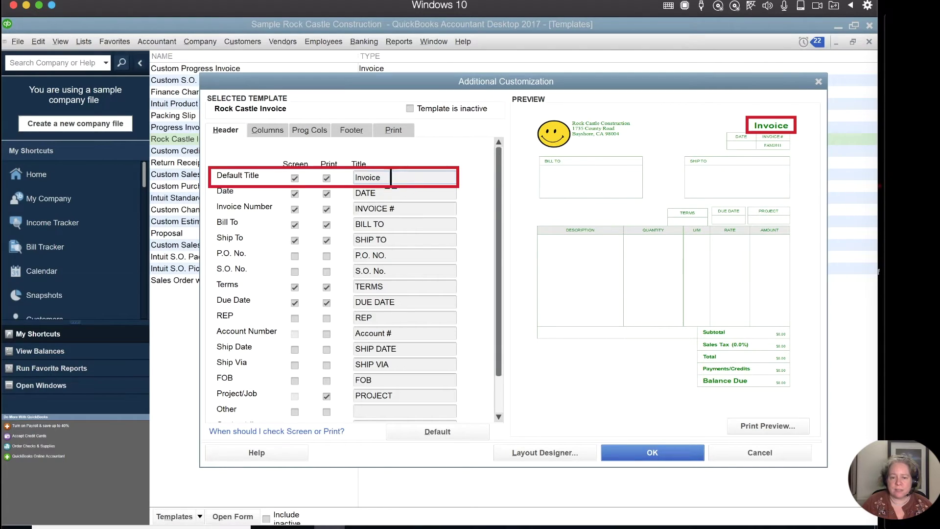
drag(390, 179, 359, 179)
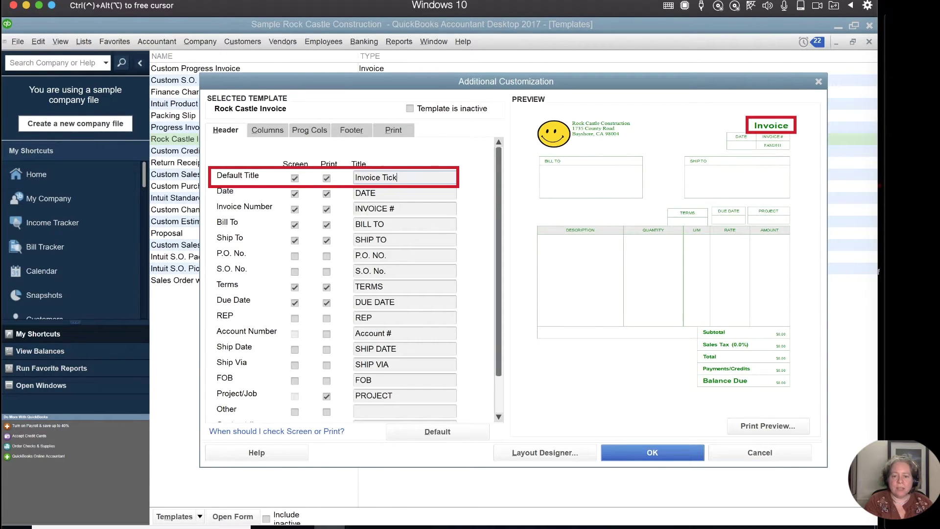
click(399, 192)
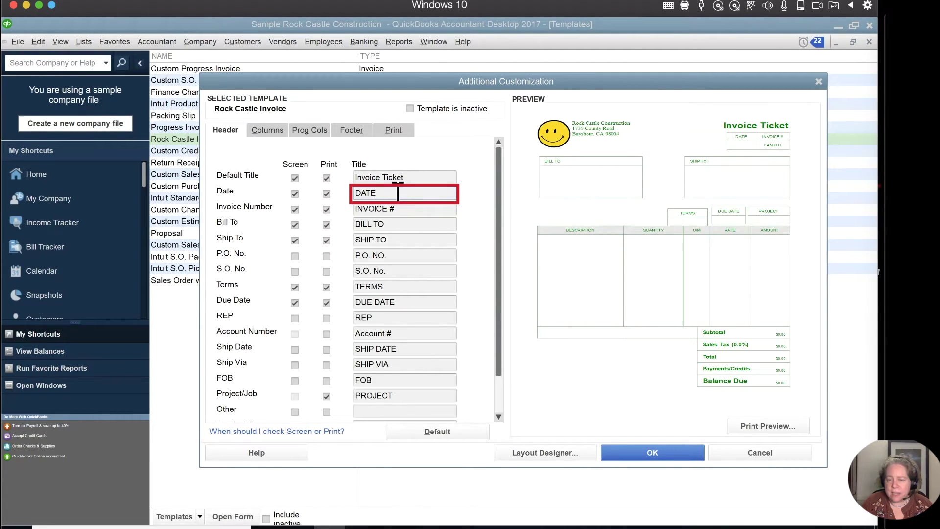
drag(398, 193, 346, 189)
text(Date)
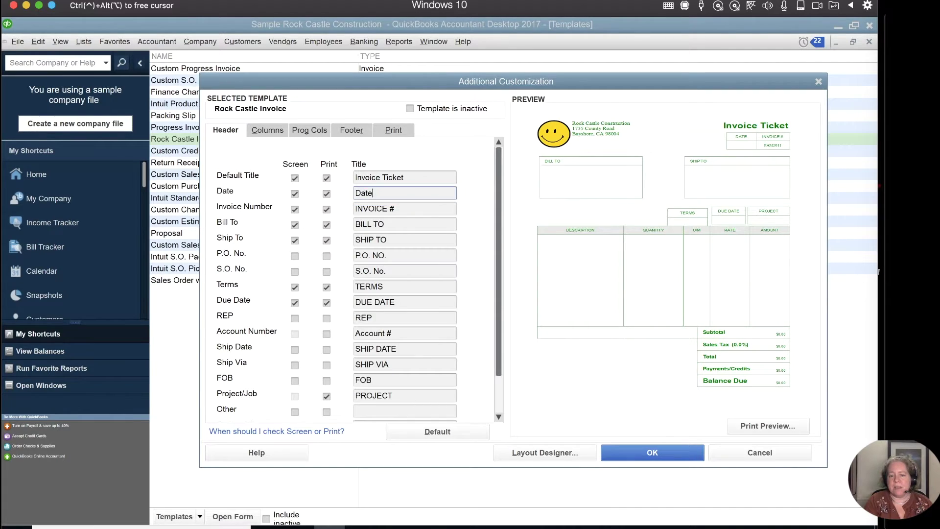
click(388, 209)
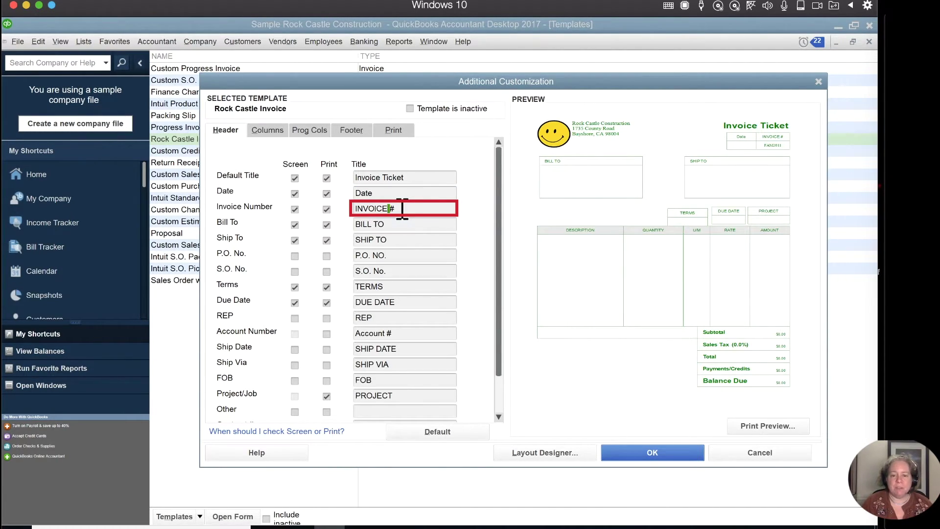
drag(405, 209, 304, 210)
text(In)
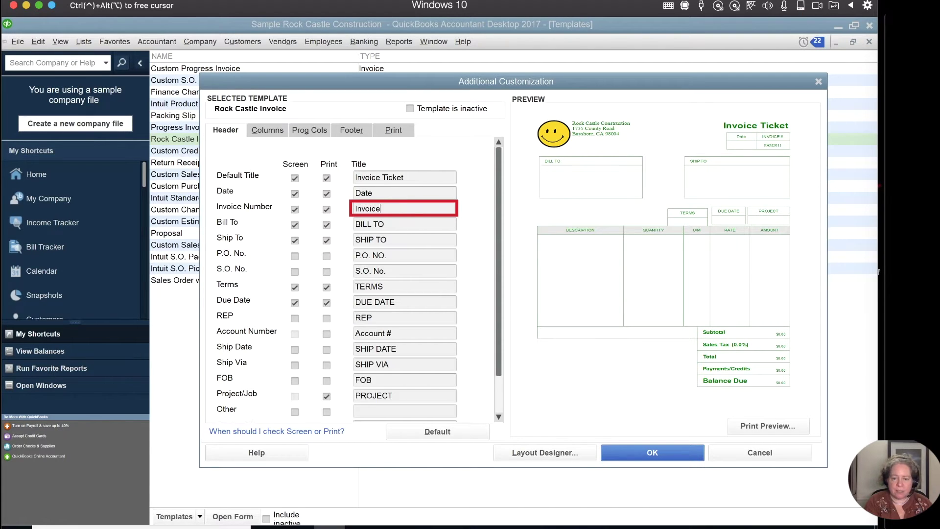
text(voice)
key(BackSpace)
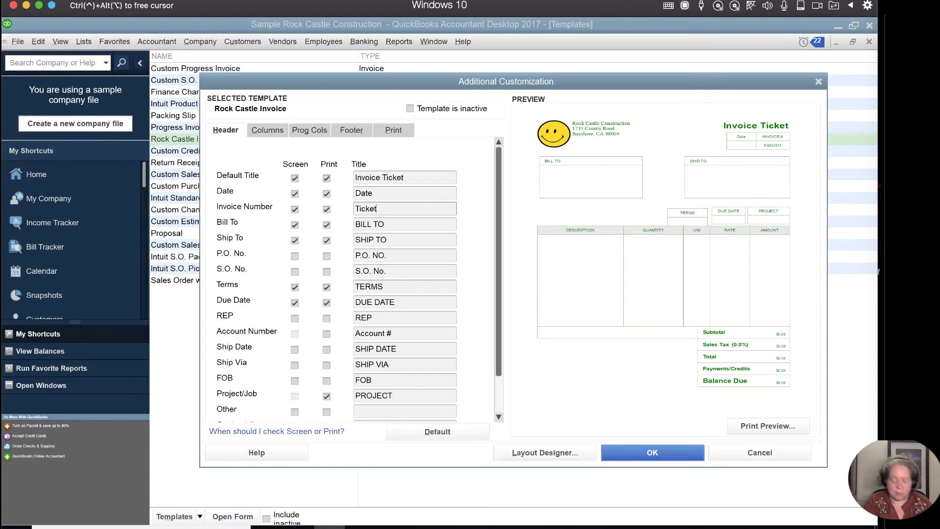
key(Tab)
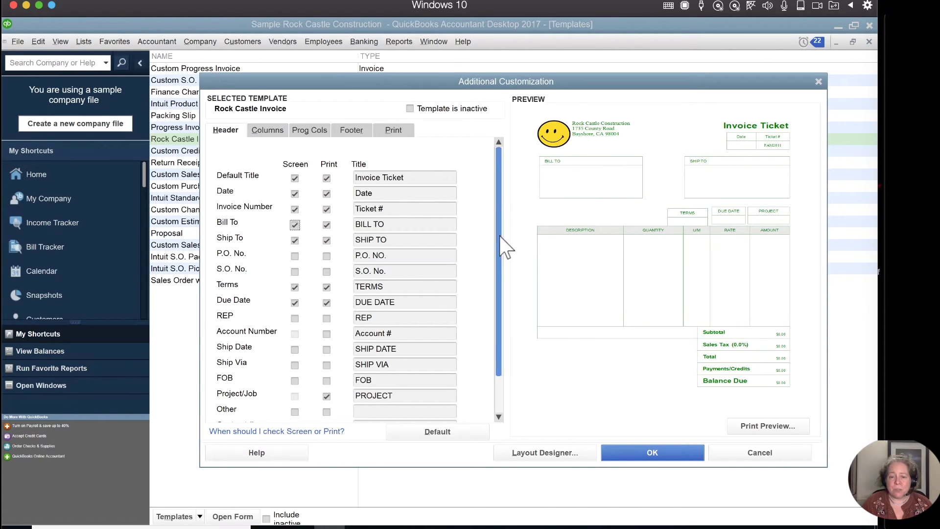
- Remove Ship To from screen and print, and show and print REP despite the overlap warning
click(325, 240)
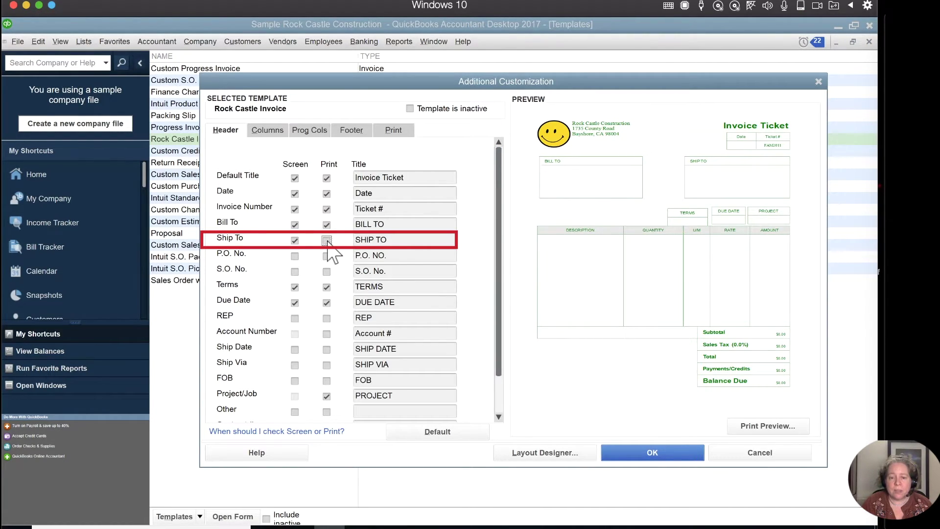
click(295, 240)
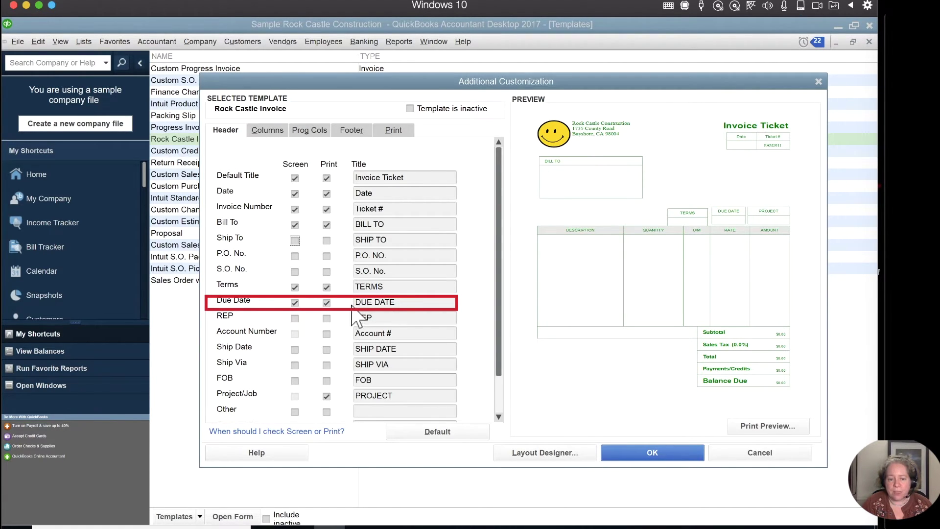
click(295, 319)
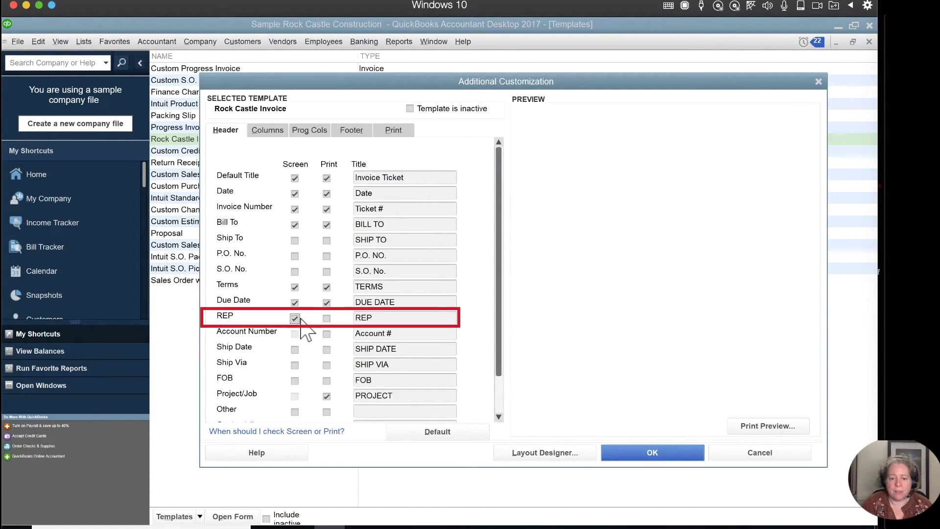
click(326, 319)
click(407, 324)
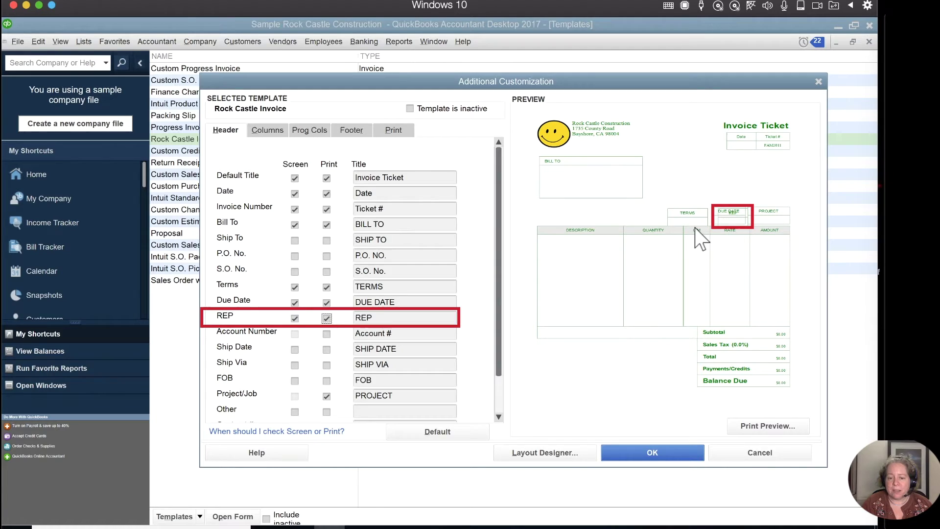
- In Layout Designer, move the Rep label and its data field left of Terms, then accept the layout
click(554, 460)
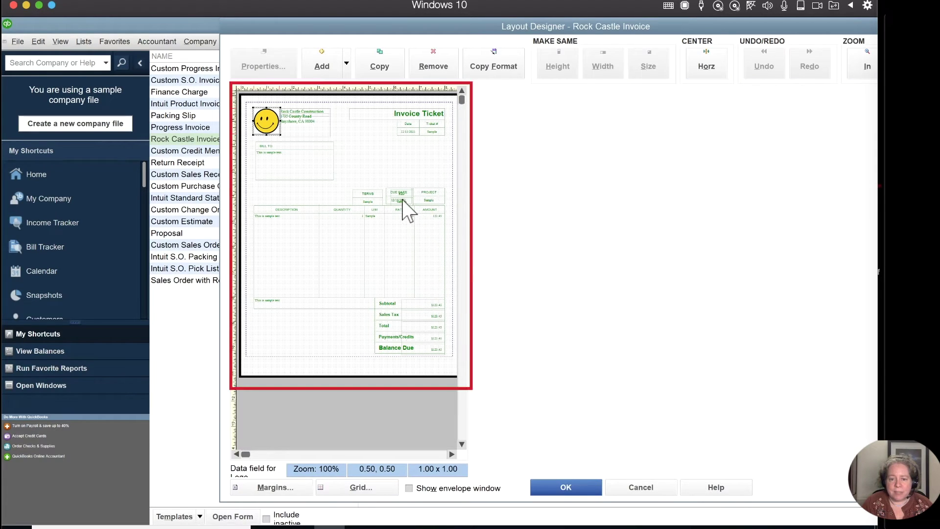
drag(399, 194, 336, 192)
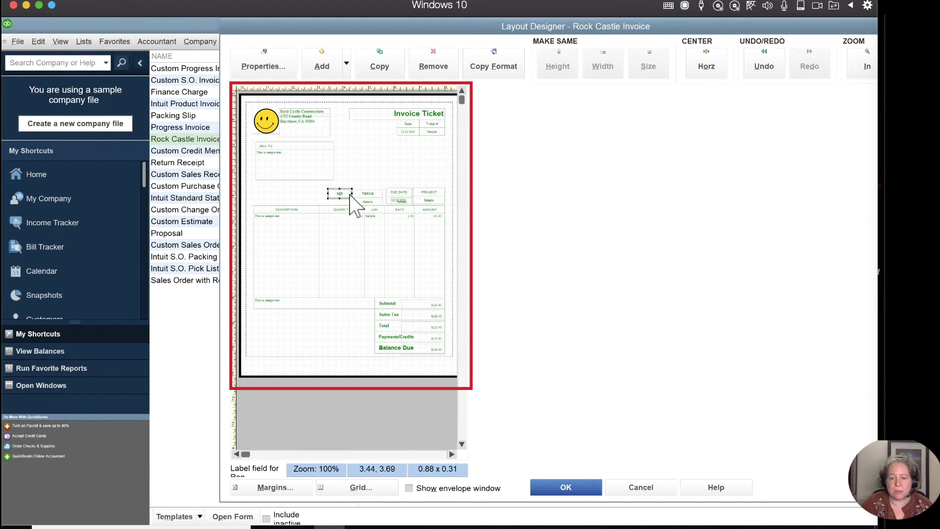
drag(398, 201, 338, 200)
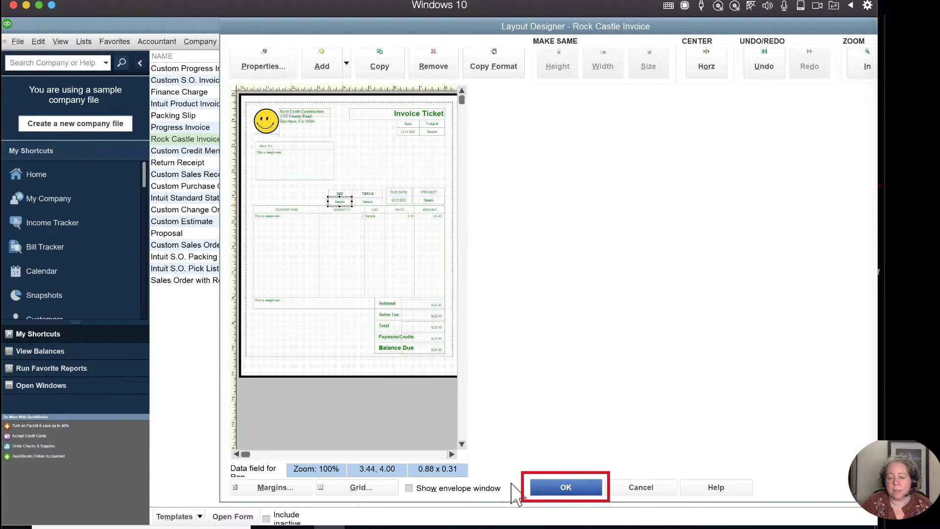
click(562, 488)
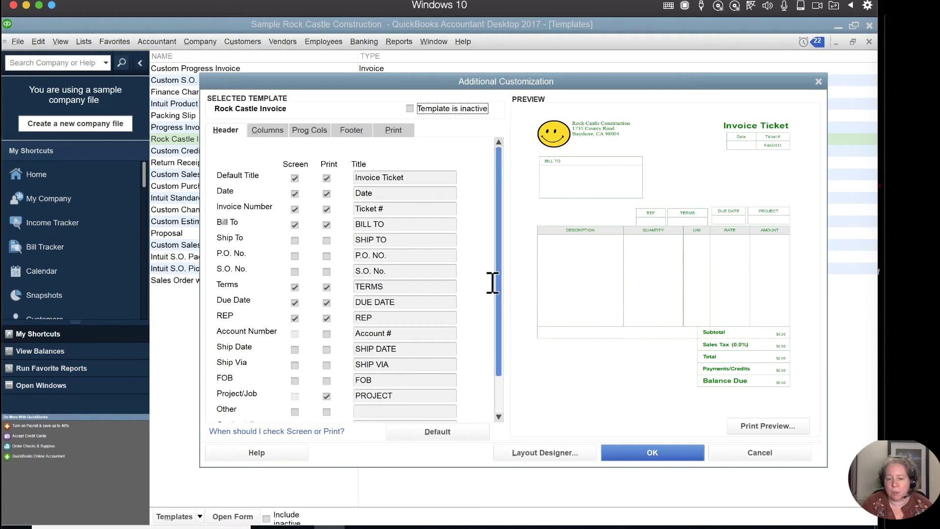
- Retitle the Rep header field 'New Text' and stop printing the Project box
click(397, 317)
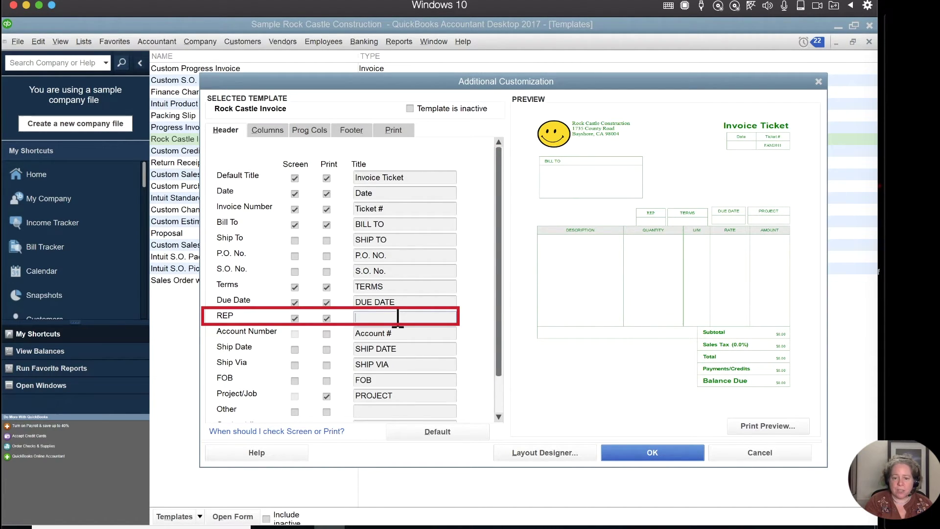
text(New Text)
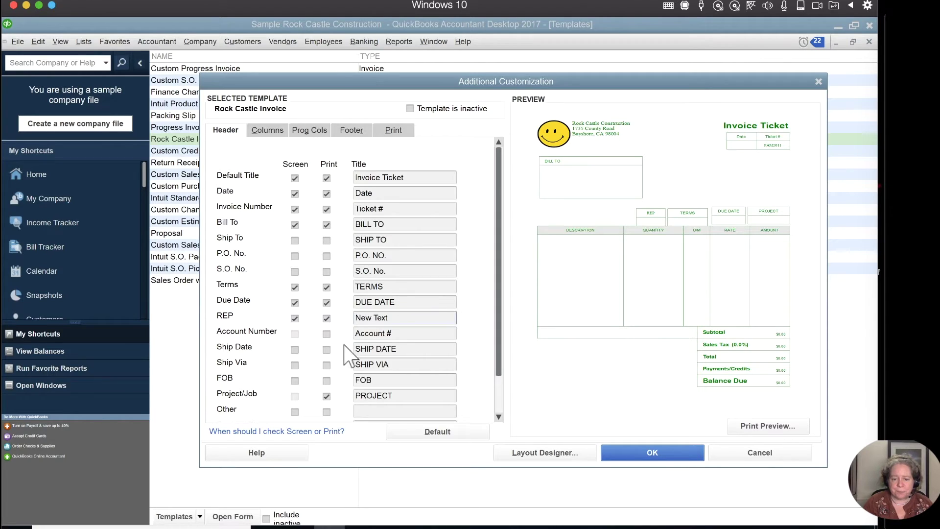
scroll(335, 357, down, 3)
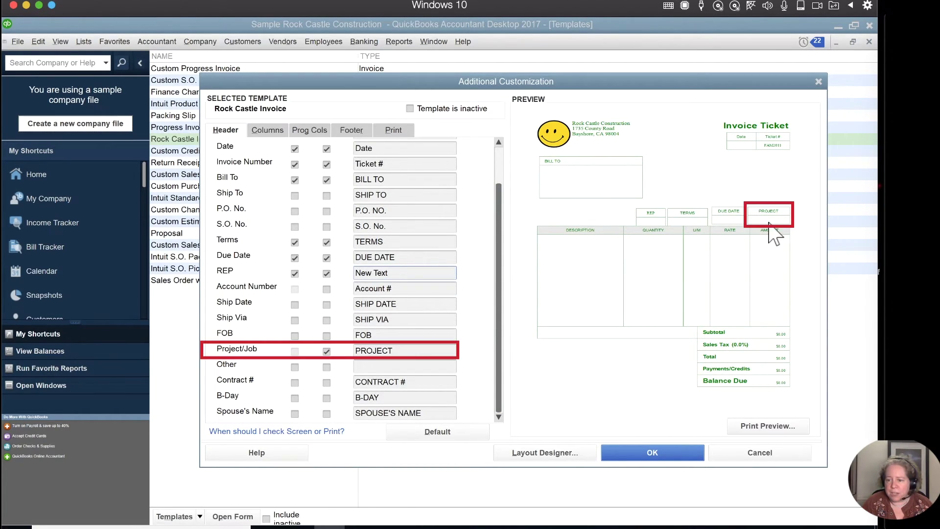
click(327, 351)
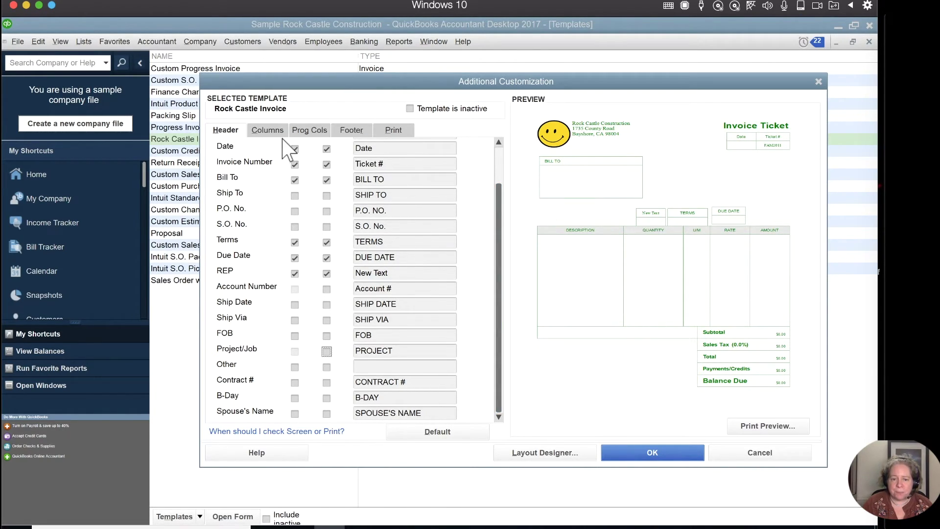
- Turn off printing for the U/M, Quantity, Amount and Rate line-item columns
click(268, 130)
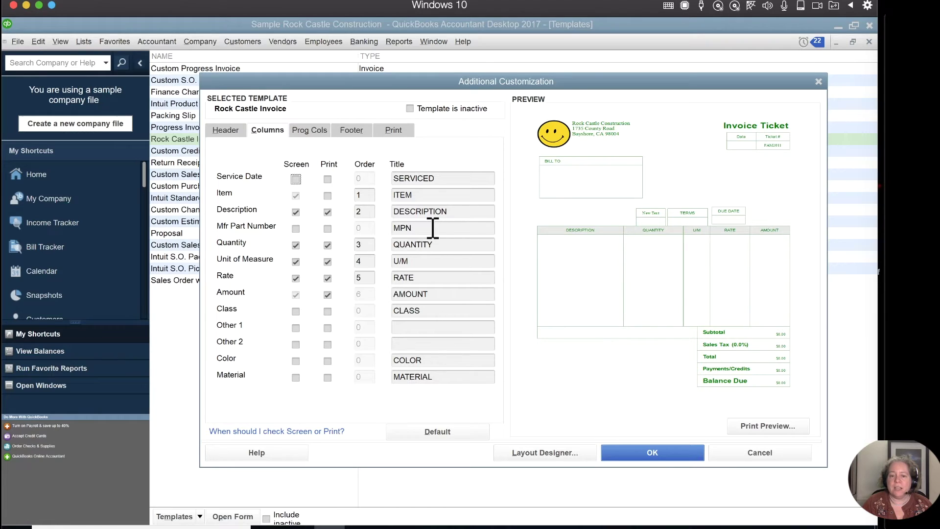
click(327, 262)
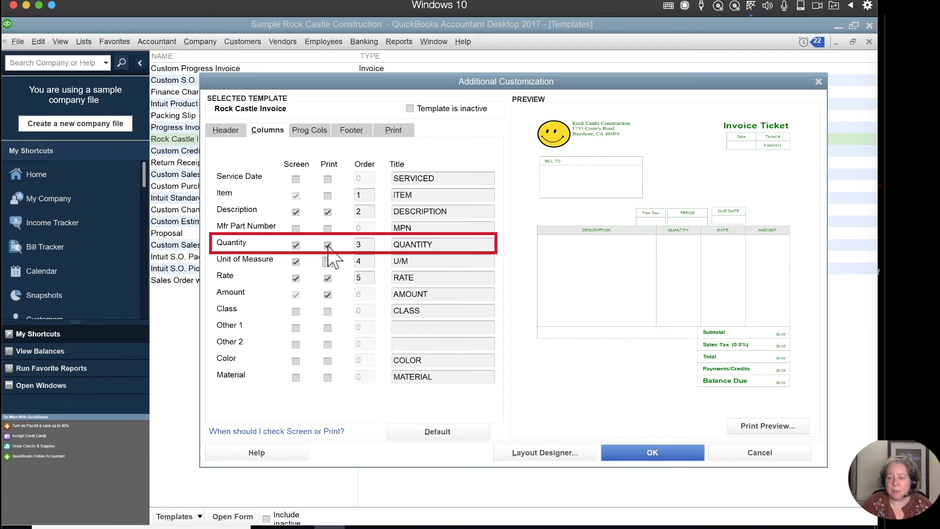
click(327, 245)
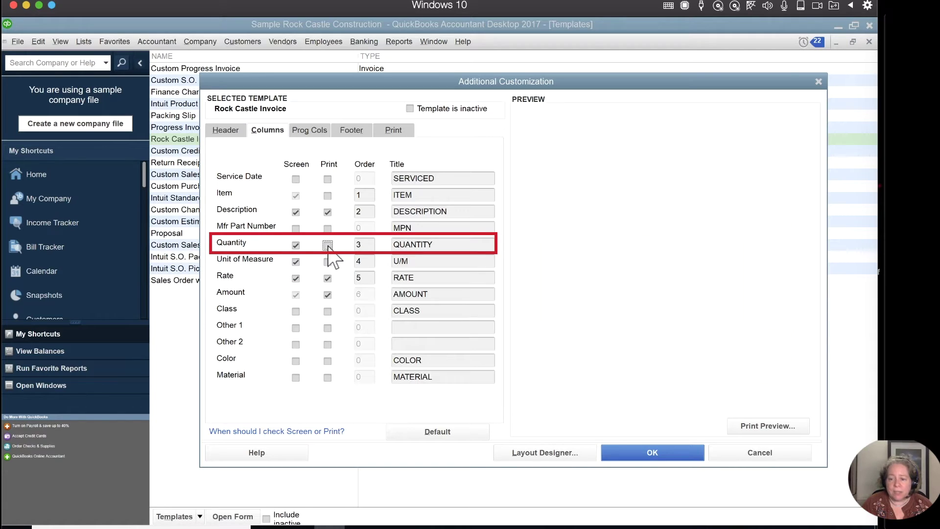
click(327, 294)
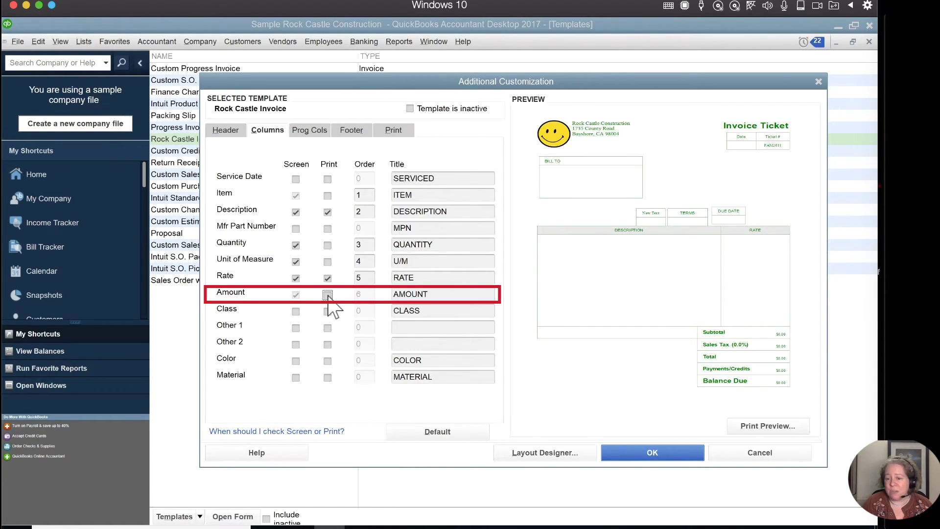
click(328, 278)
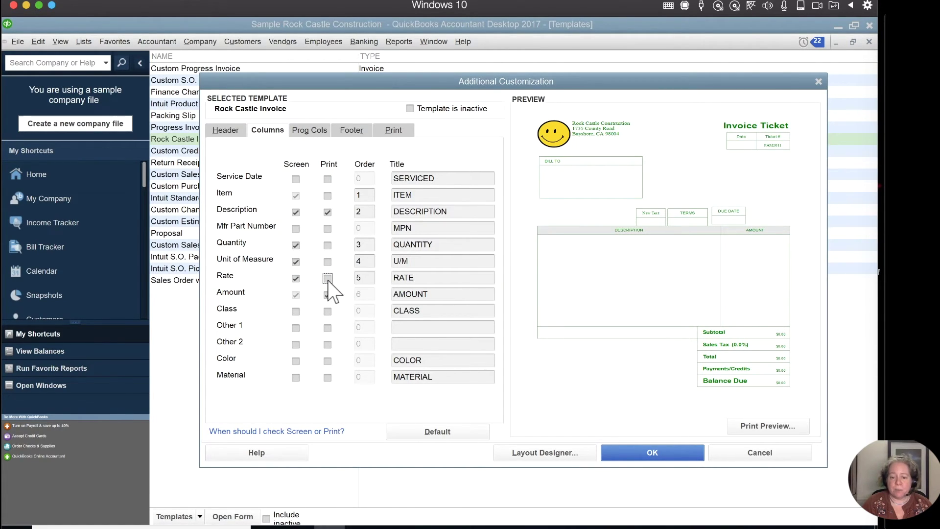
click(352, 130)
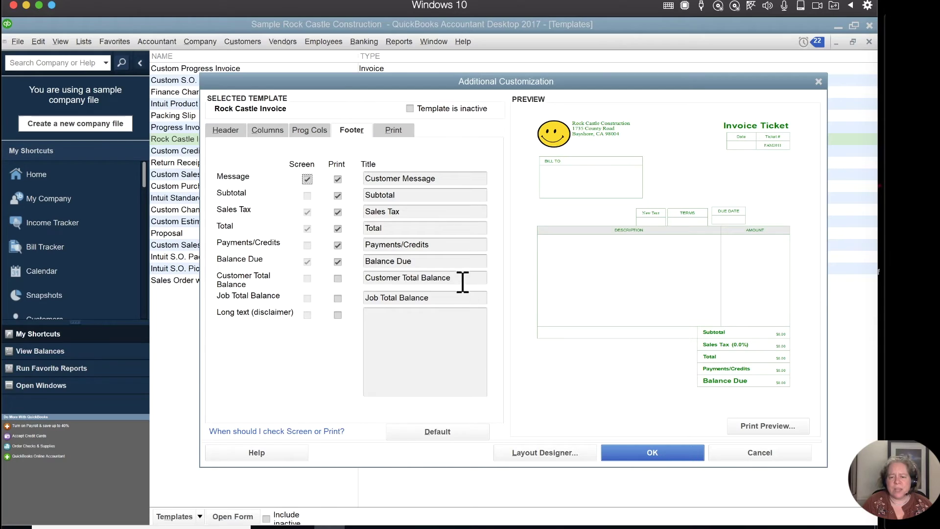
- Remove Balance Due and Payments/Credits from the footer and print a 'Sample Text' disclaimer
click(338, 261)
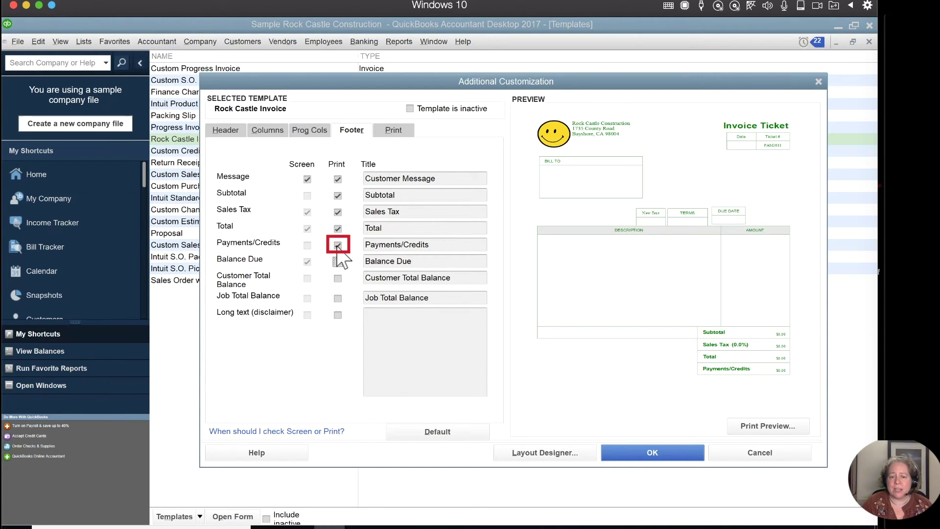
click(338, 245)
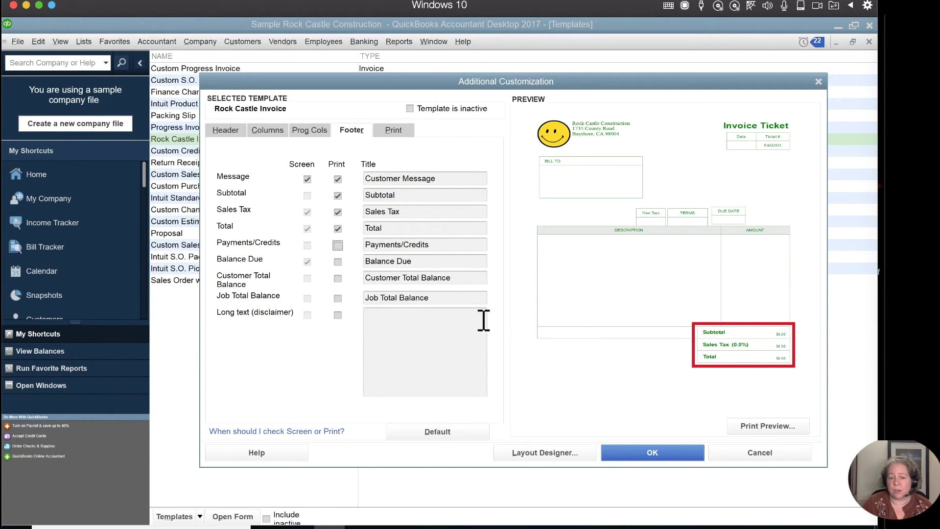
click(339, 316)
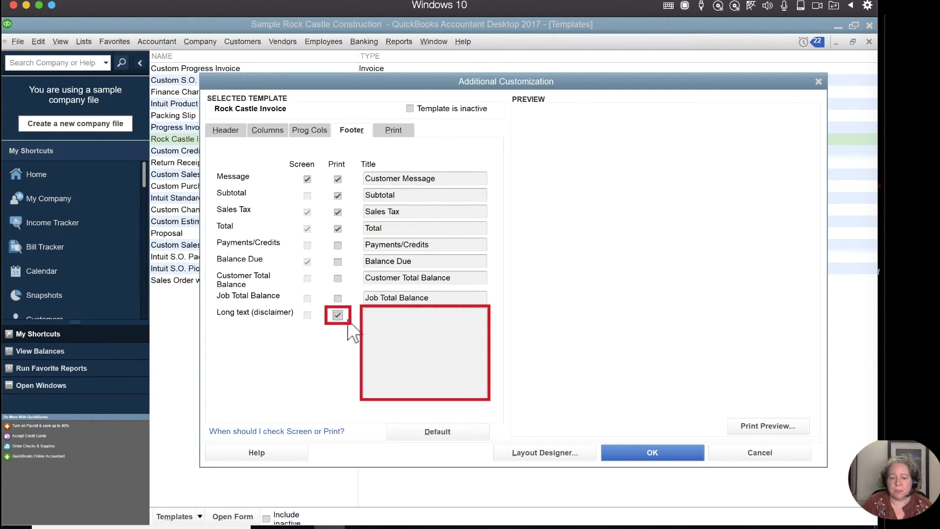
click(377, 325)
text(Sample Text)
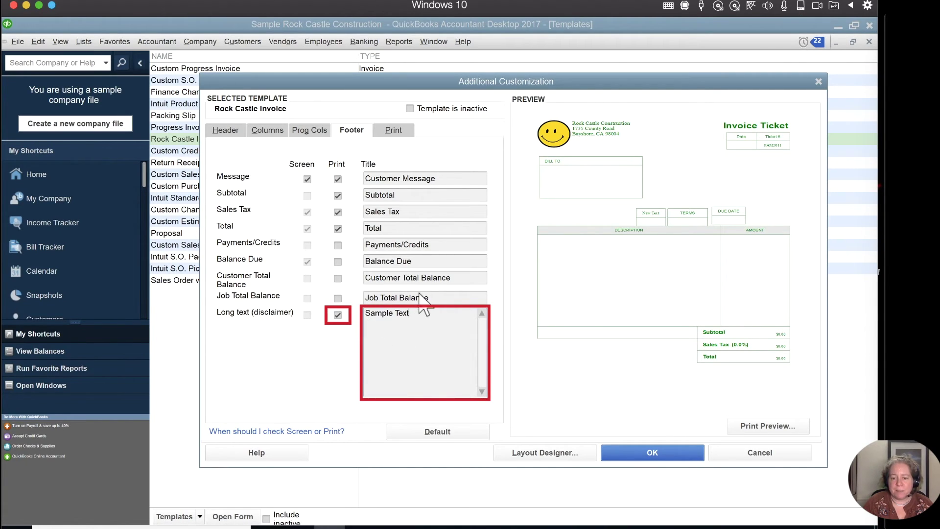
click(439, 277)
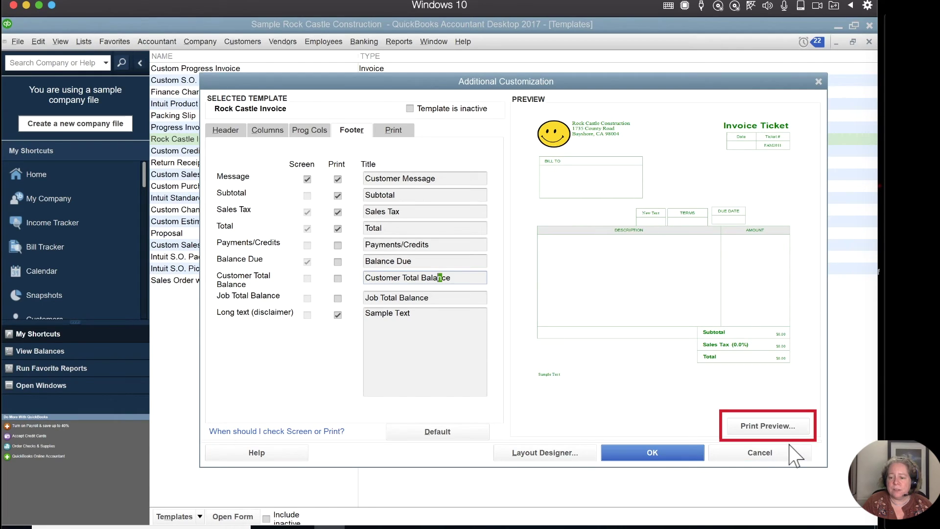
click(785, 430)
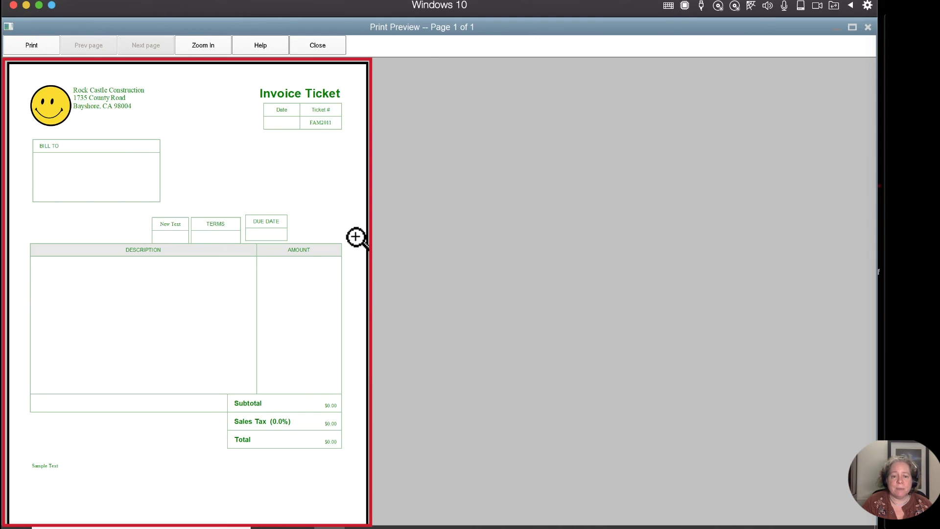
click(141, 218)
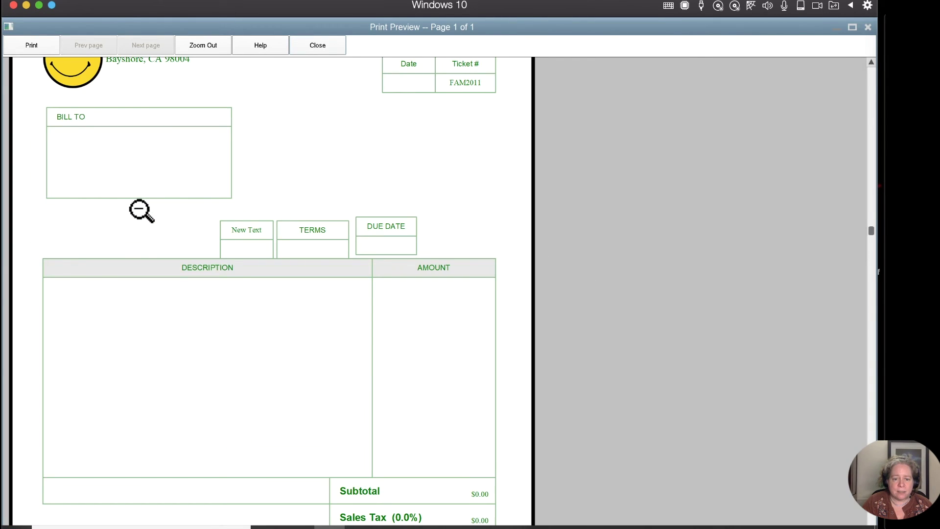
click(134, 256)
click(192, 236)
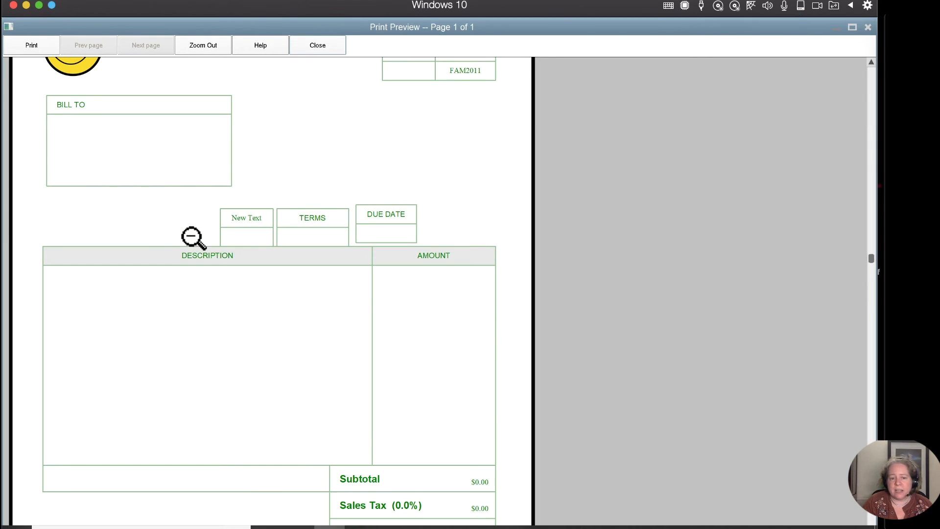
click(299, 234)
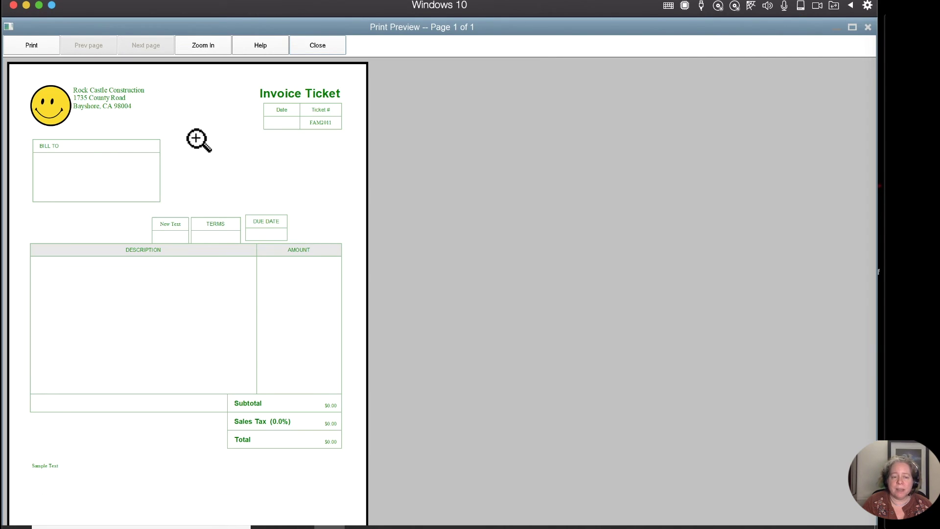
key(Escape)
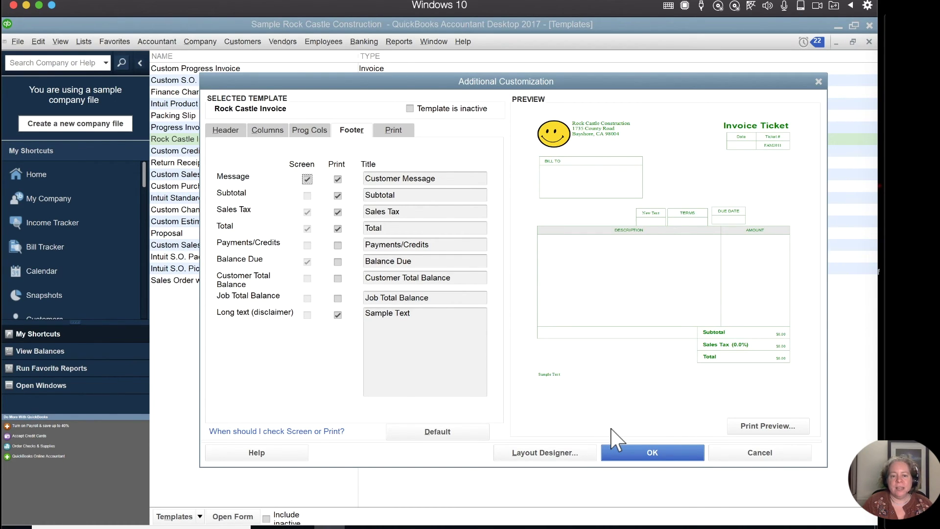
- Save the Invoice Ticket's additional customization changes with OK
click(672, 453)
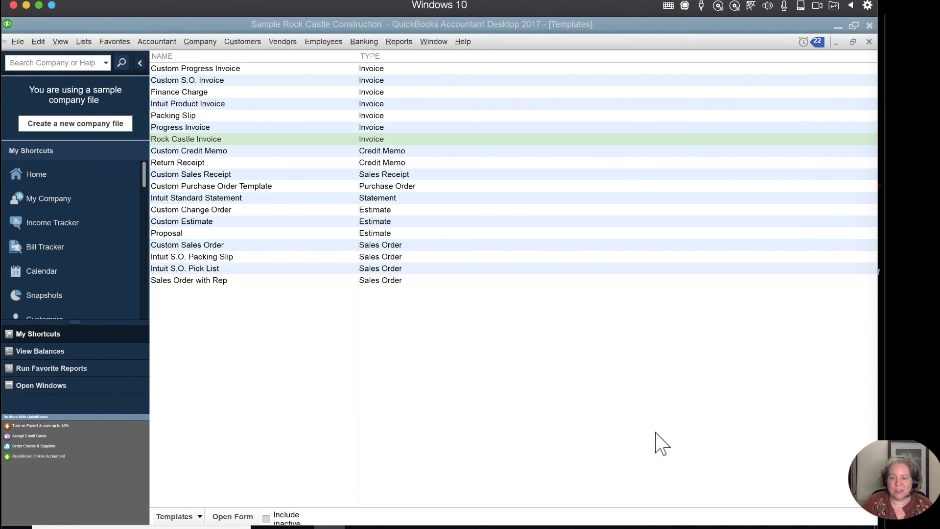